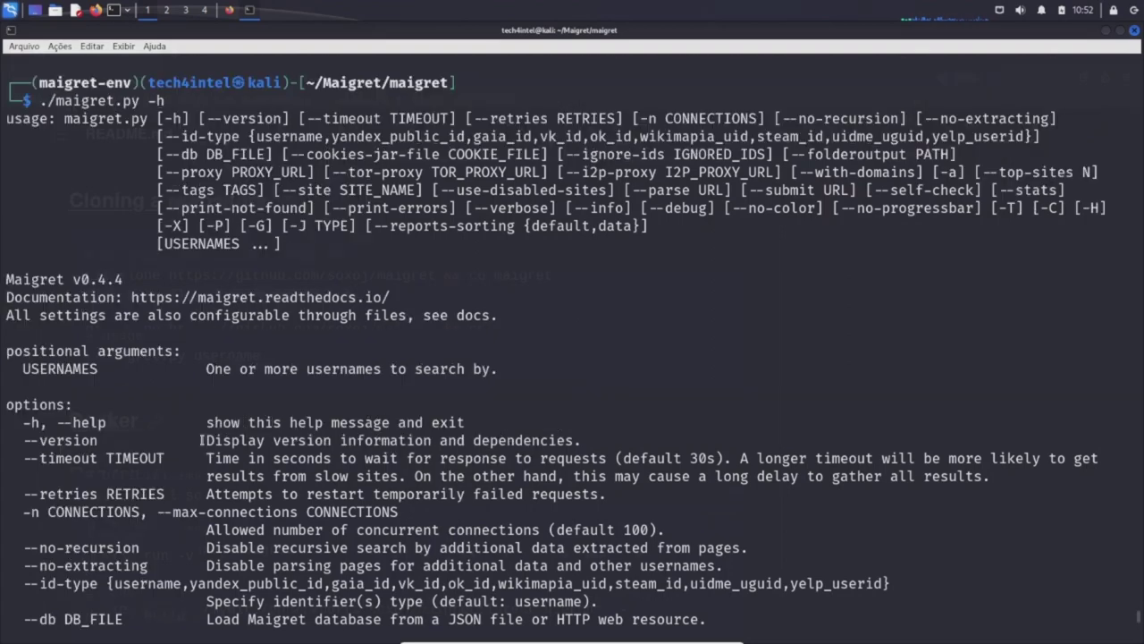
Scroll through the remaining Maigret help options to the end of the output.
scroll(291, 423, "down", 3)
scroll(298, 427, "down", 1)
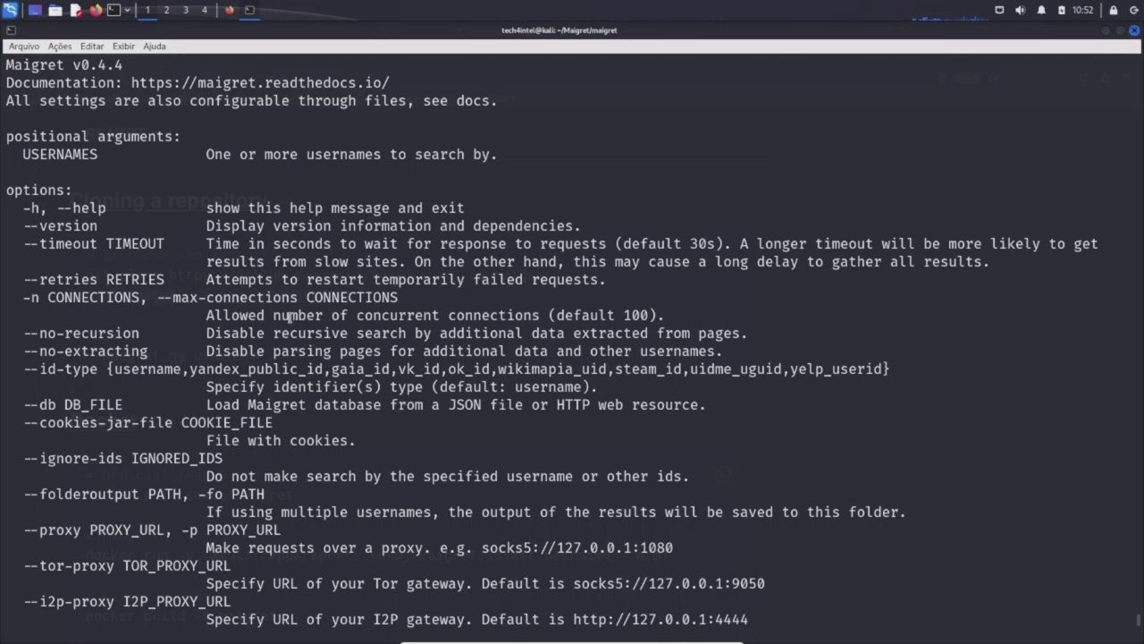
scroll(290, 318, "down", 3)
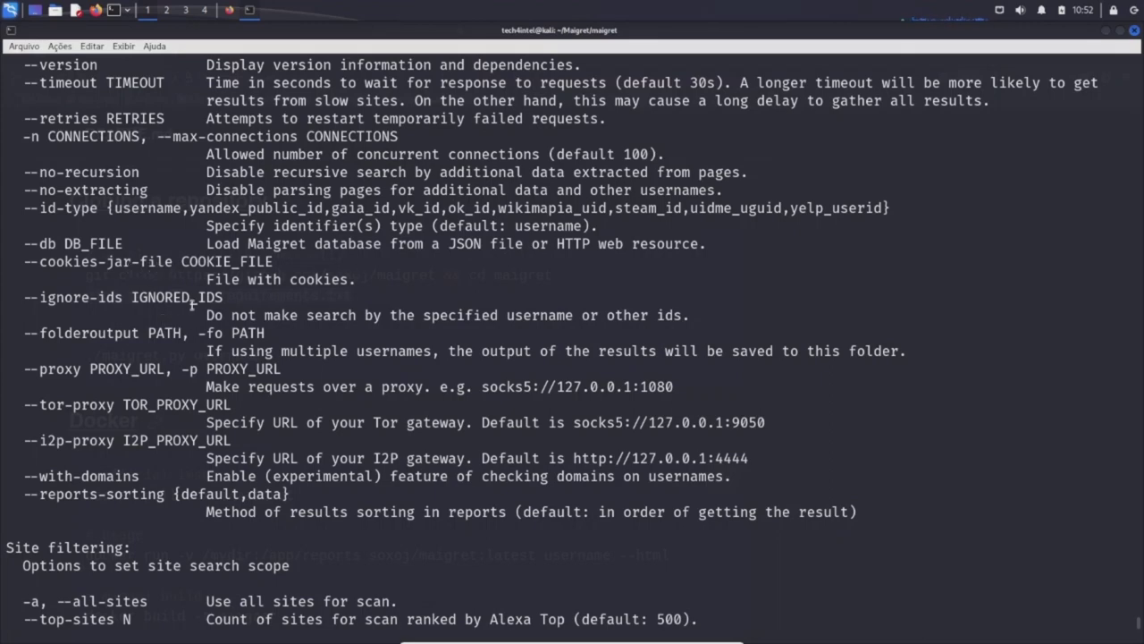
scroll(297, 295, "down", 1)
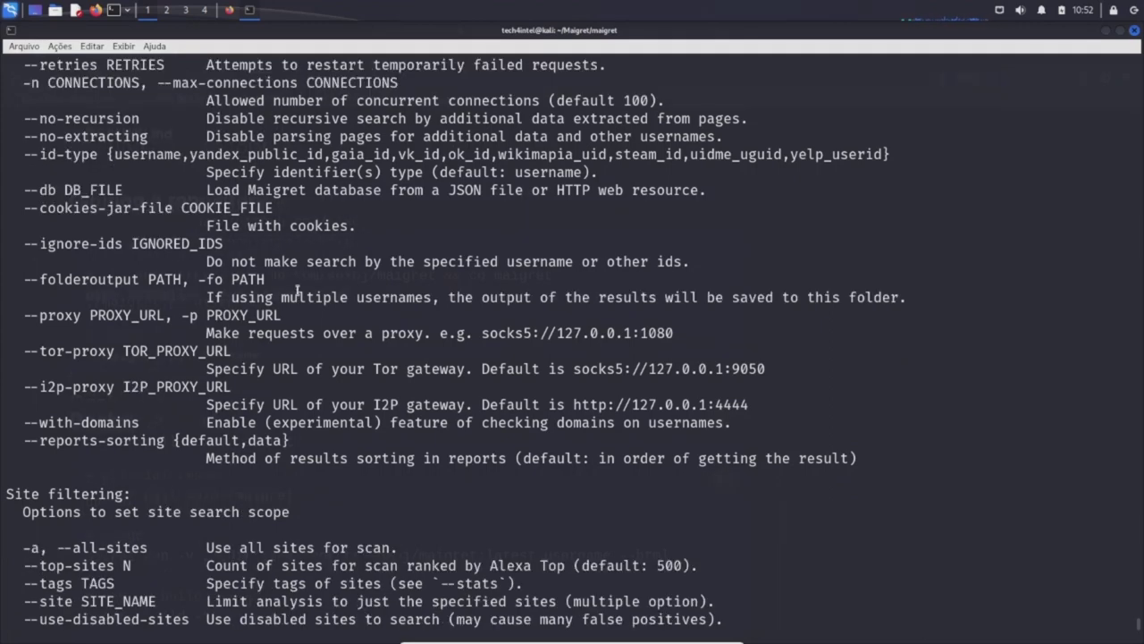
scroll(296, 290, "down", 1)
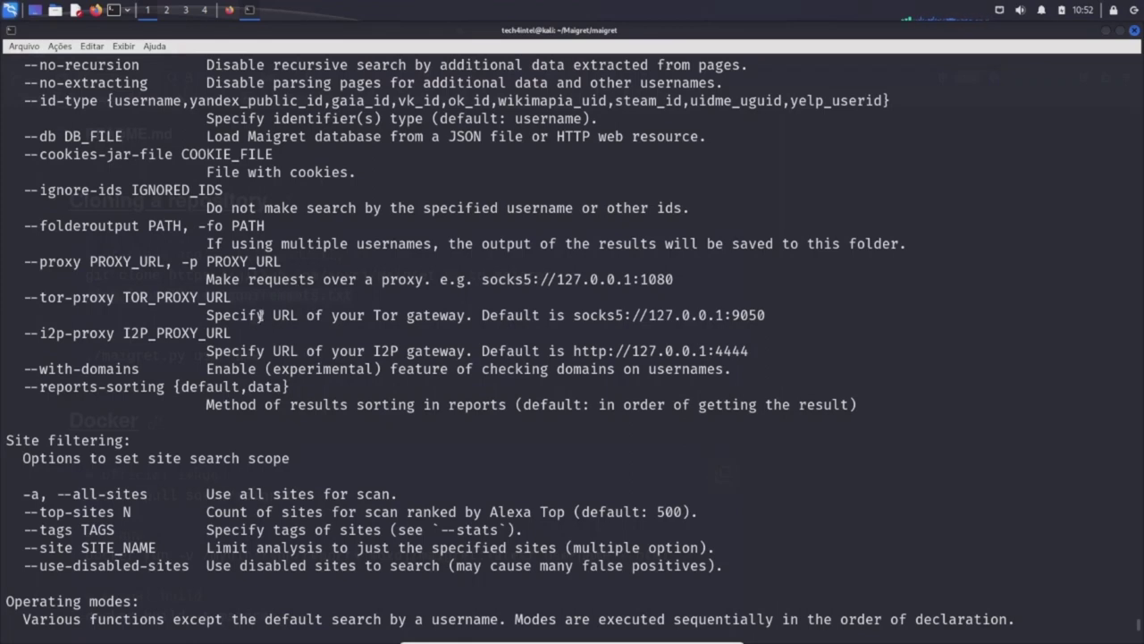
scroll(259, 315, "down", 4)
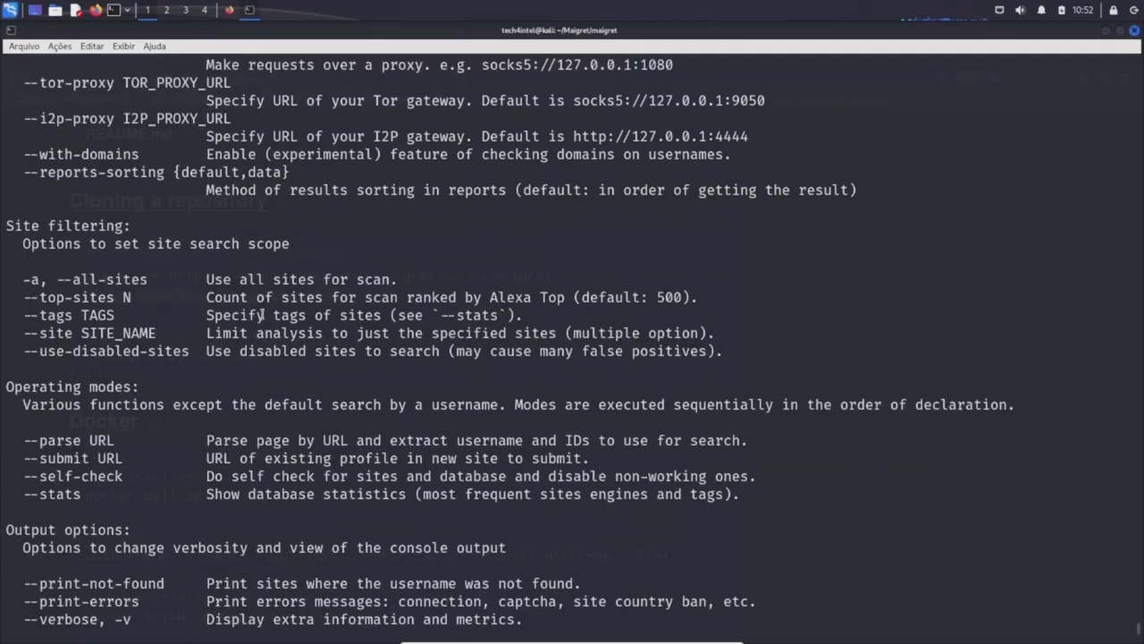
scroll(263, 313, "down", 1)
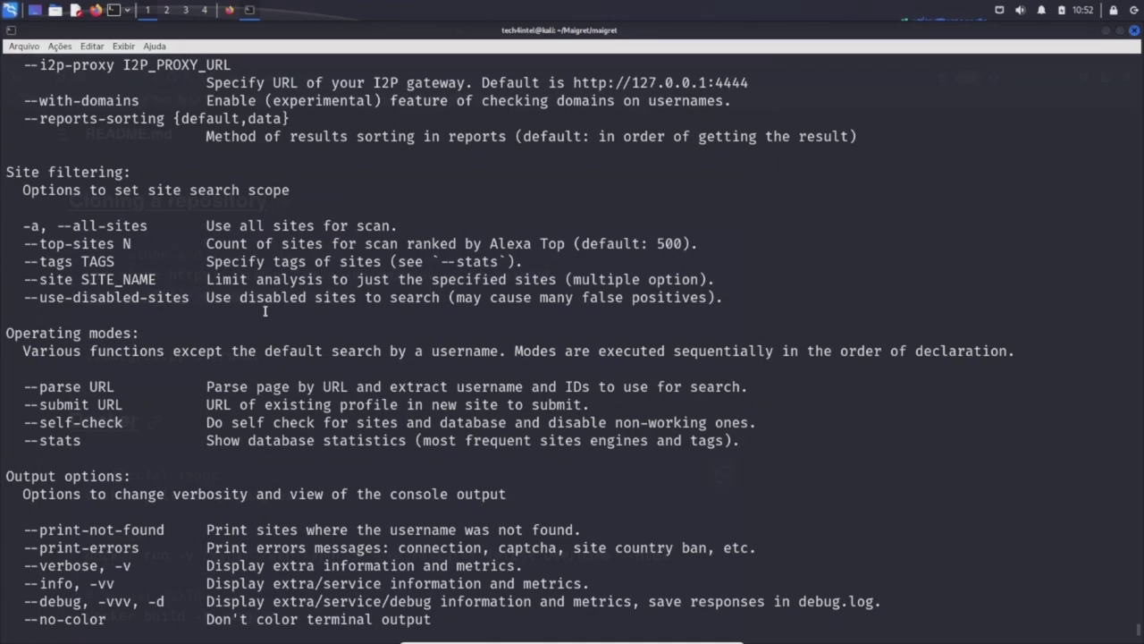
scroll(264, 312, "down", 2)
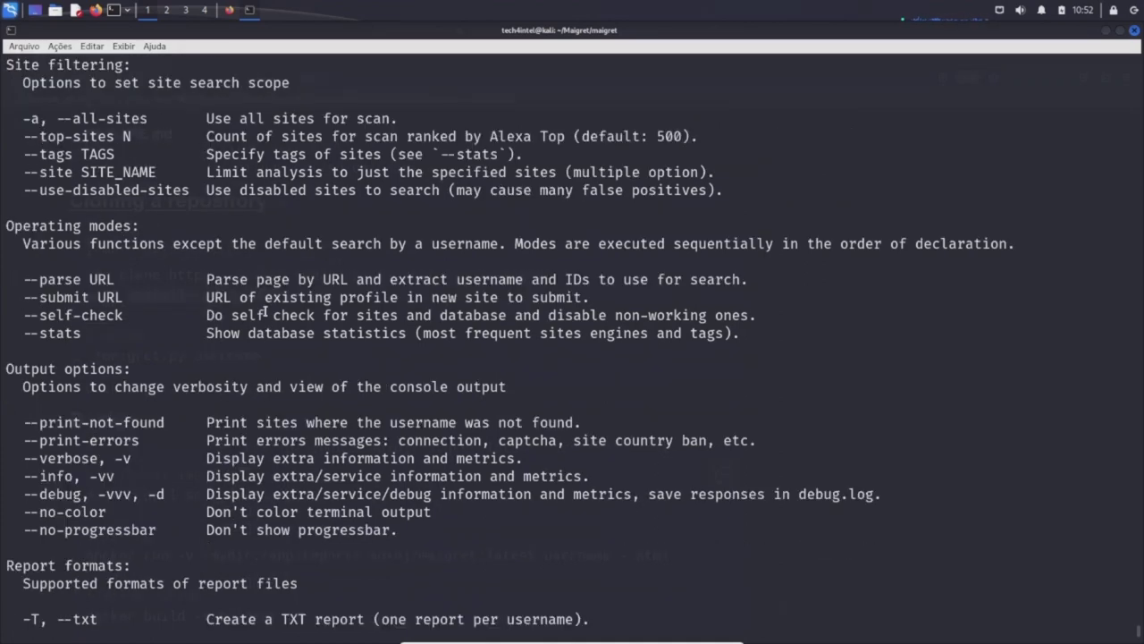
scroll(265, 311, "down", 3)
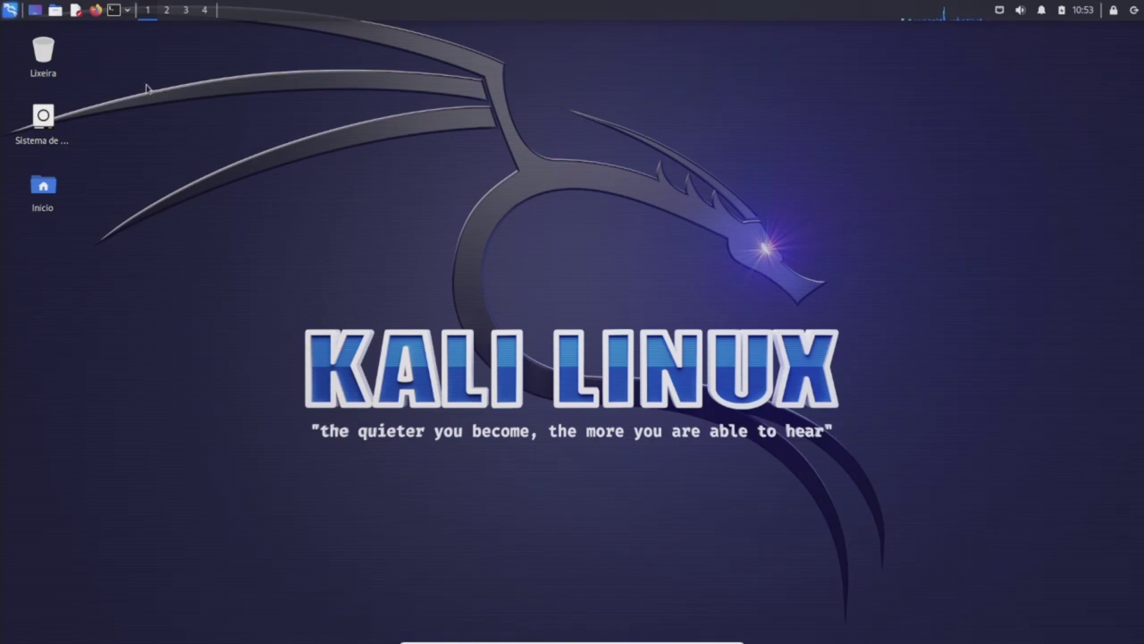
Launch spiderfoot from the Applications menu's Information Gathering tools to show its help output.
left_click(12, 11)
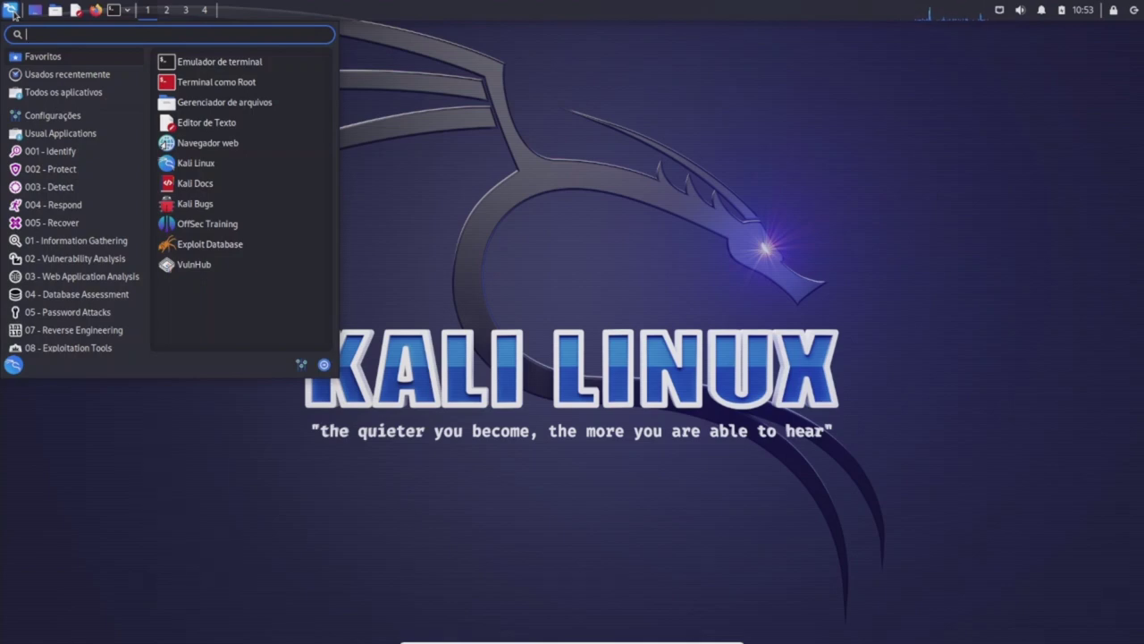
left_click(67, 151)
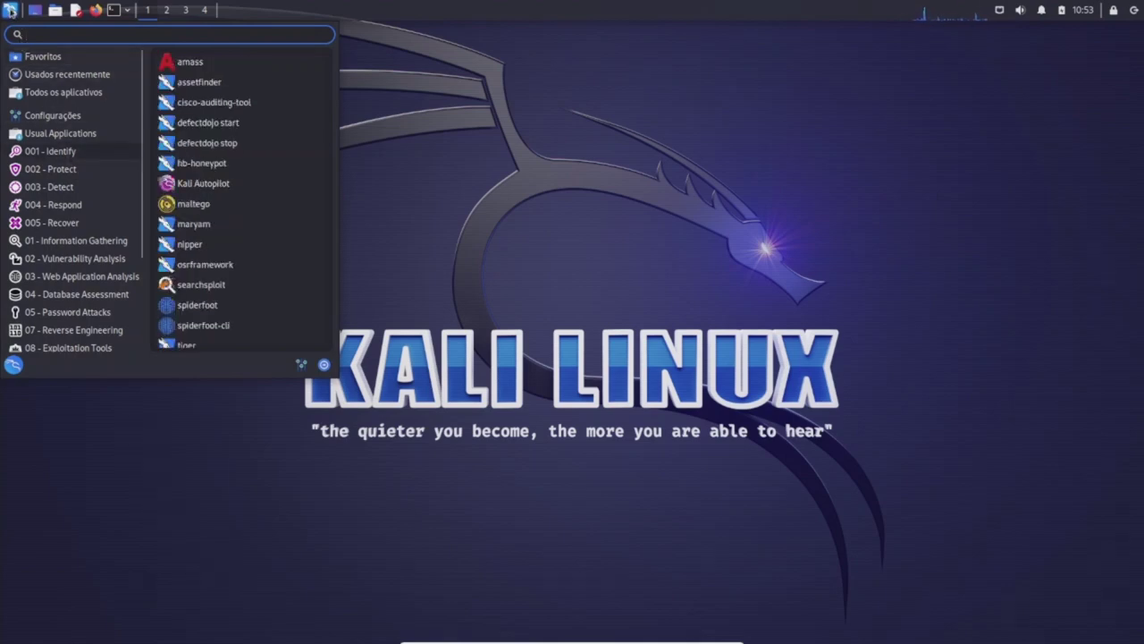
mouse_move(93, 249)
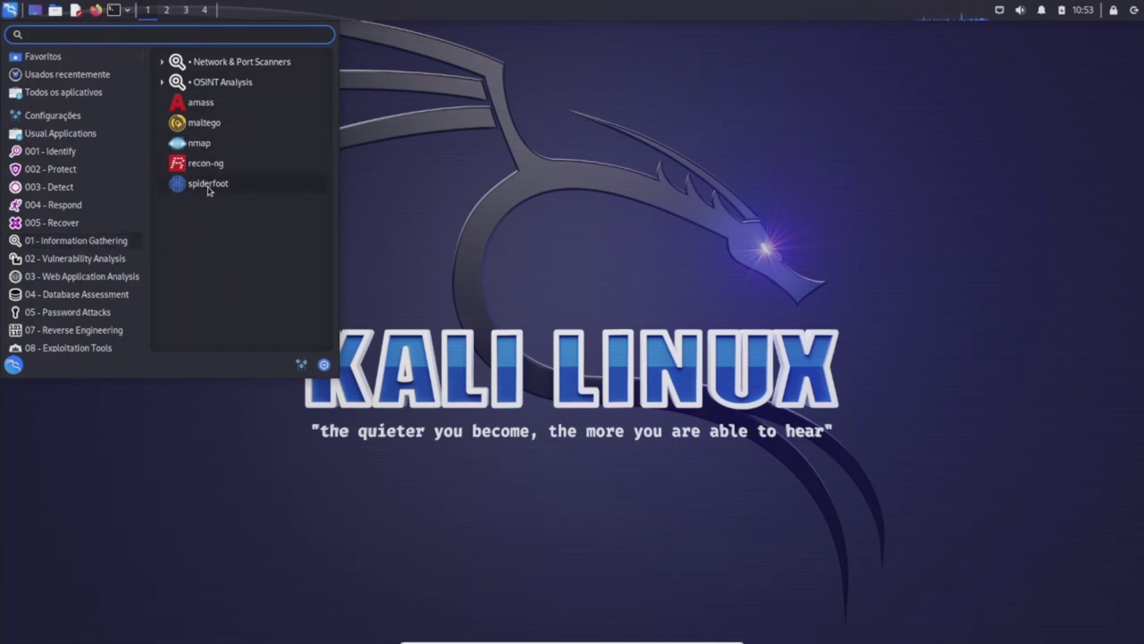
left_click(208, 185)
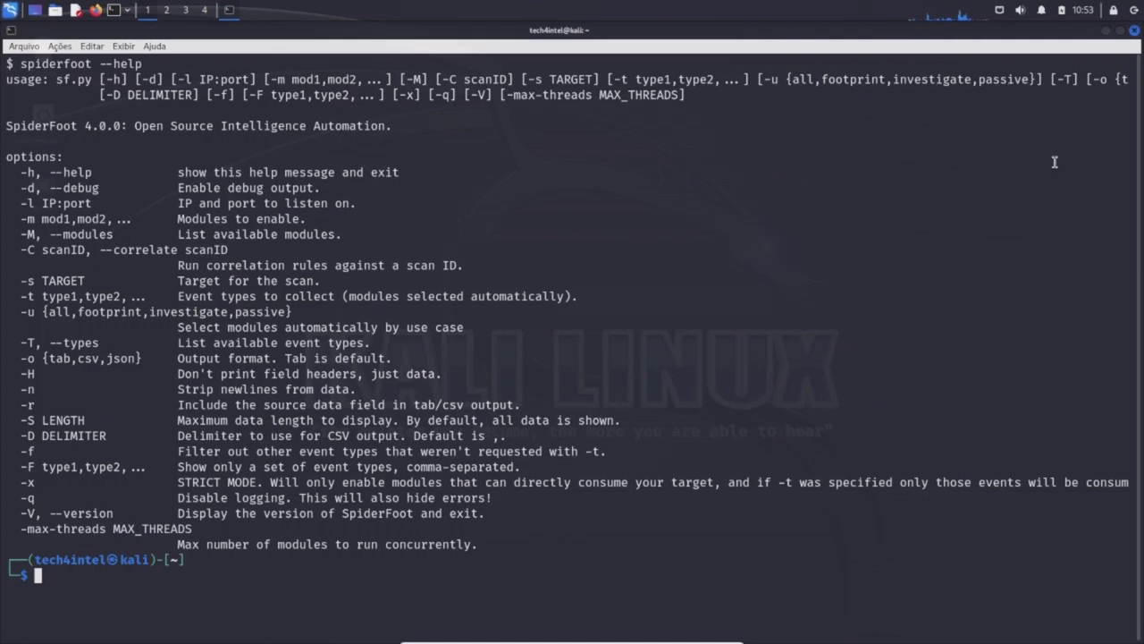
Run 'spiderfoot -l 127.0.0.1:9800' to start the SpiderFoot web server.
type("spiderfoot")
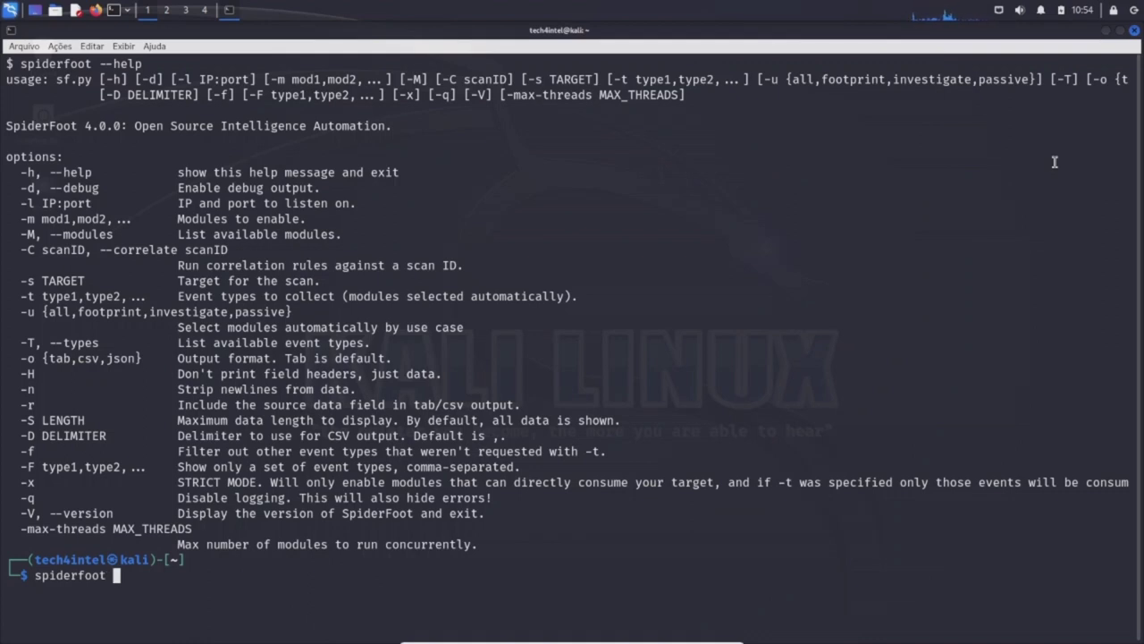
type(" -l")
type("127.0.0.")
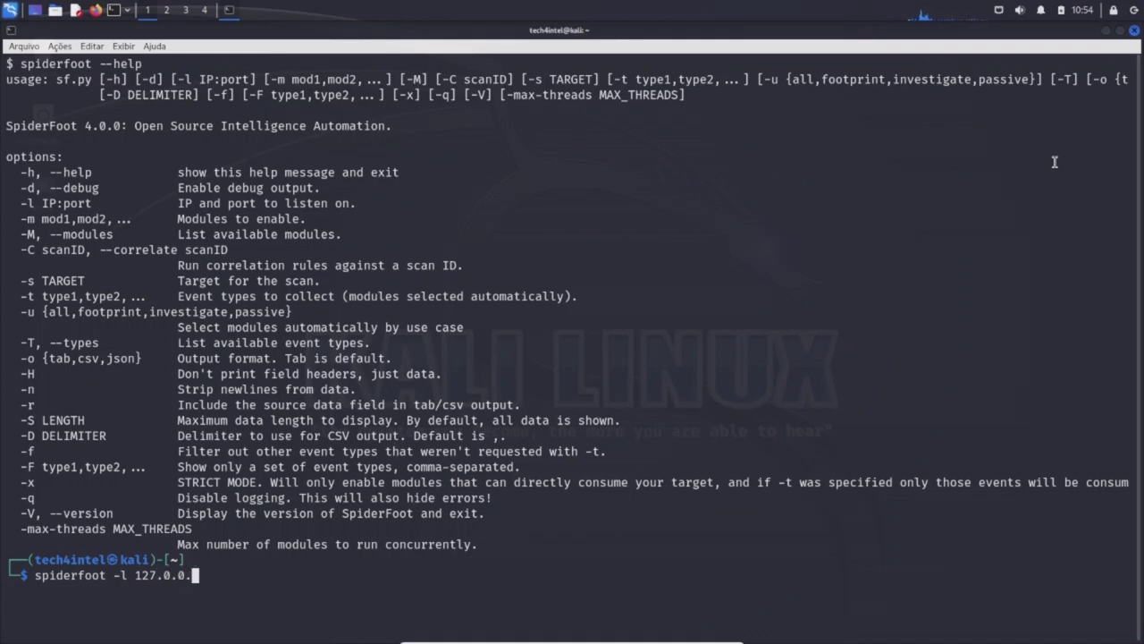
type("1:9800")
key("Return")
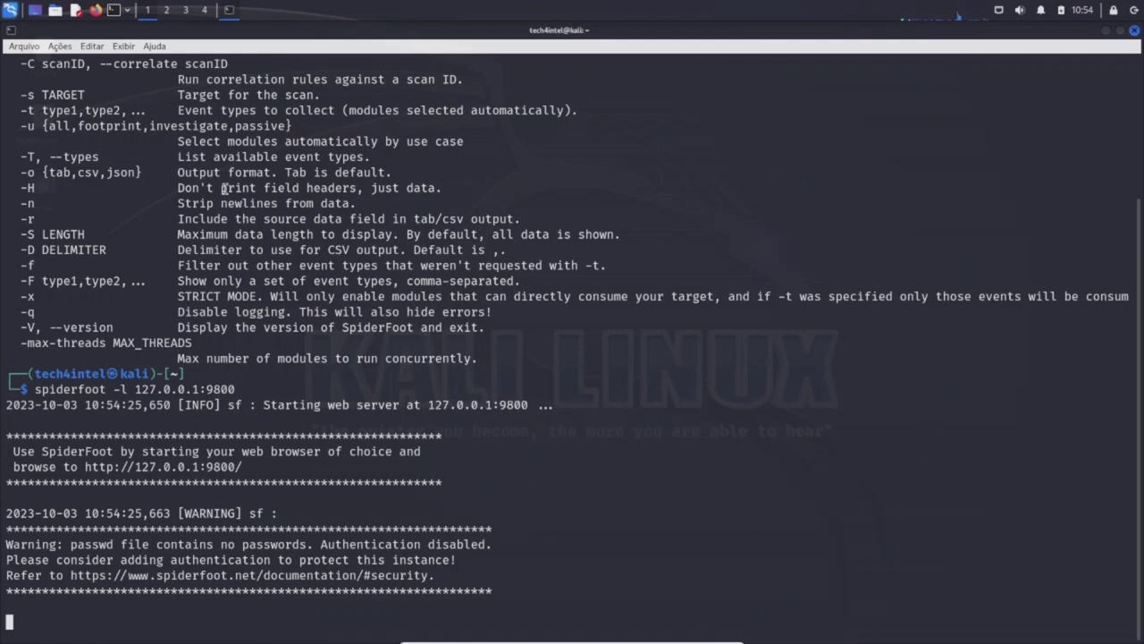
Launch Firefox and load the SpiderFoot interface at 127.0.0.1:9800.
left_click(96, 12)
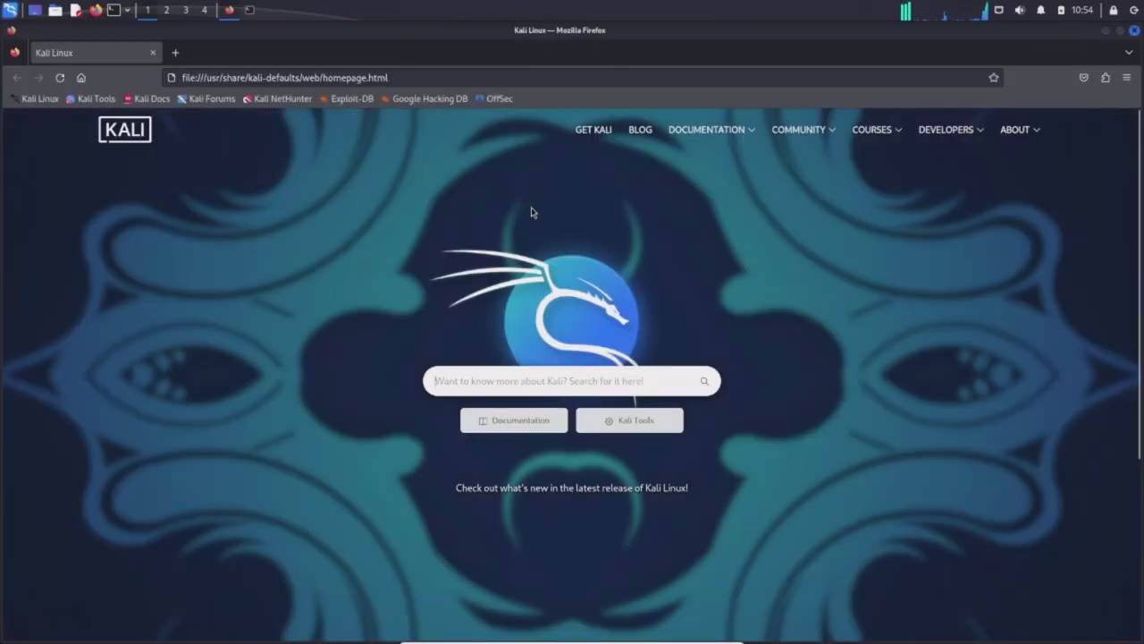
left_click(369, 77)
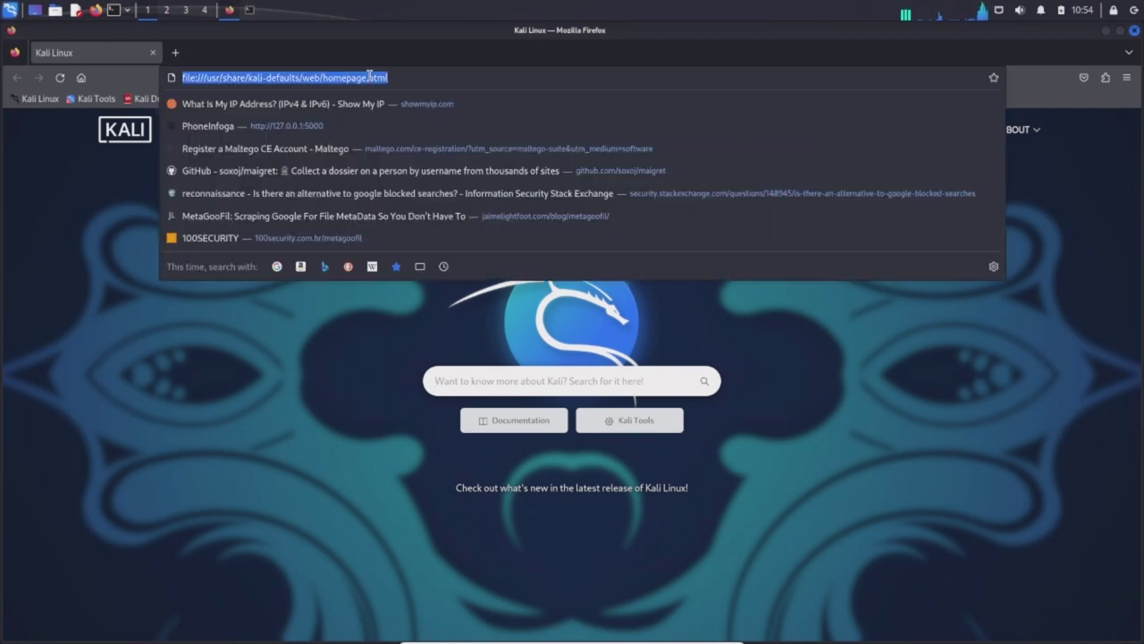
type("127.0")
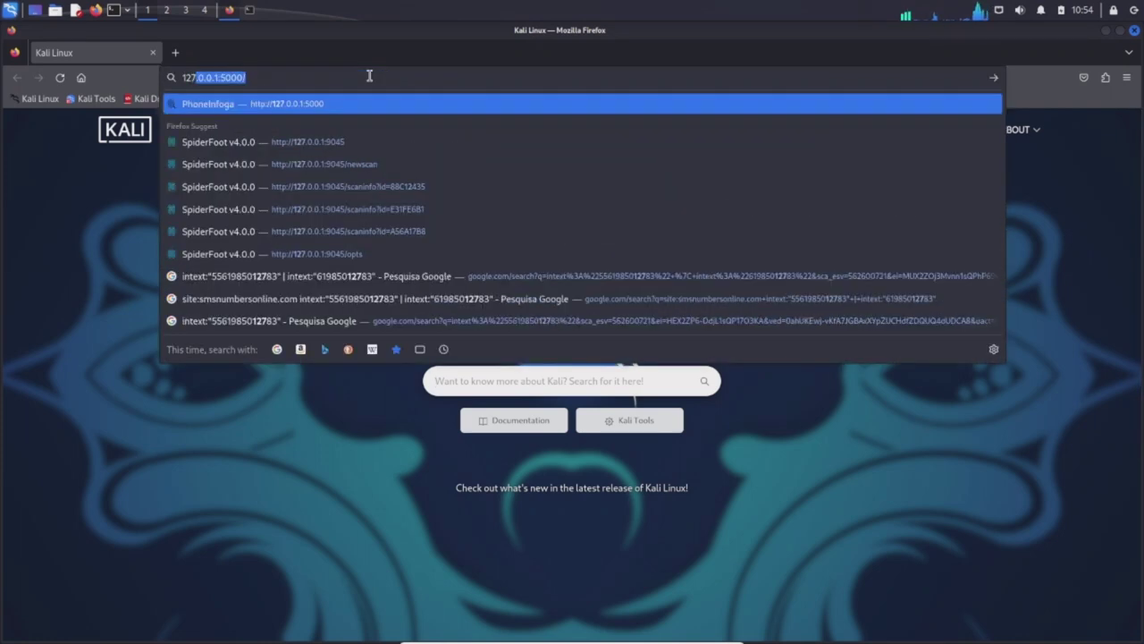
type(".0.1")
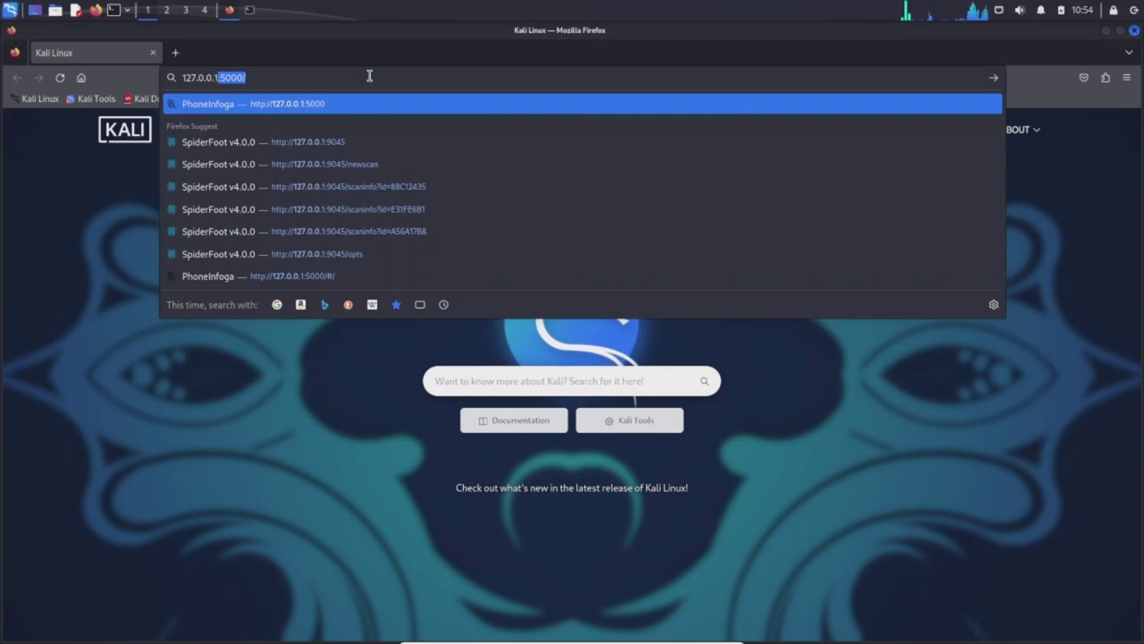
type(":9800")
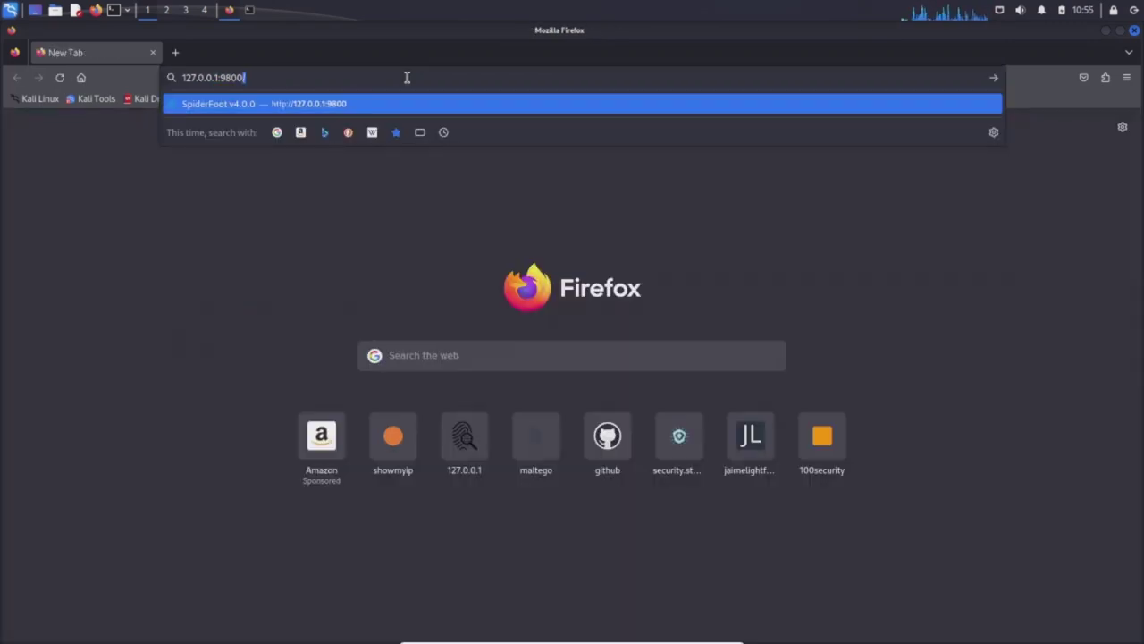
key("Return")
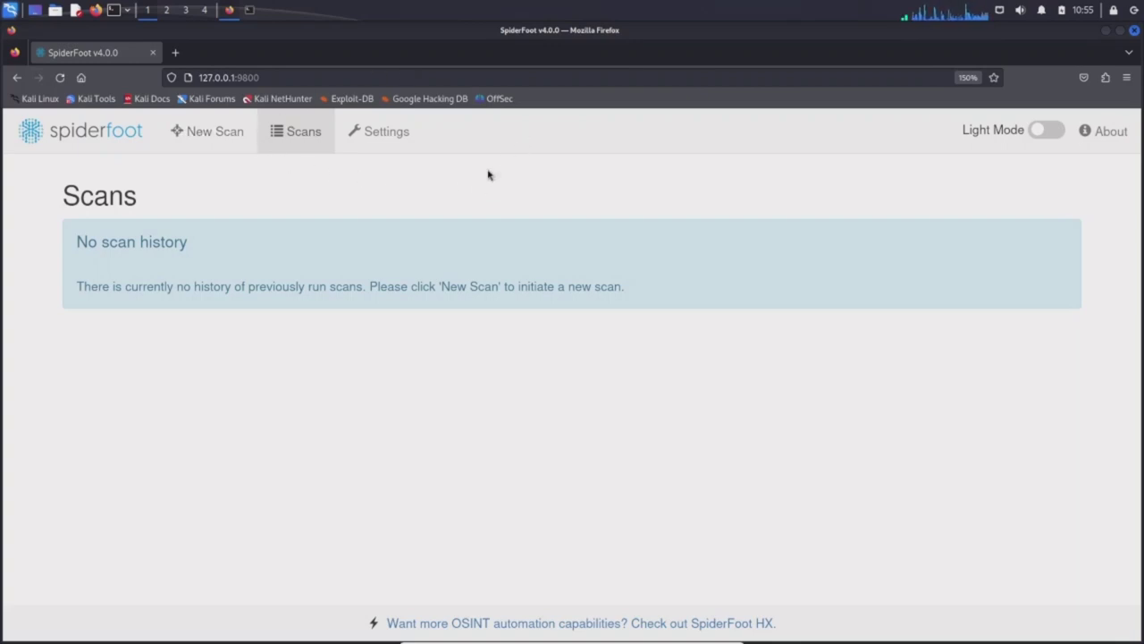
View the New Scan form, then switch to the Settings page with Global Settings.
left_click(221, 137)
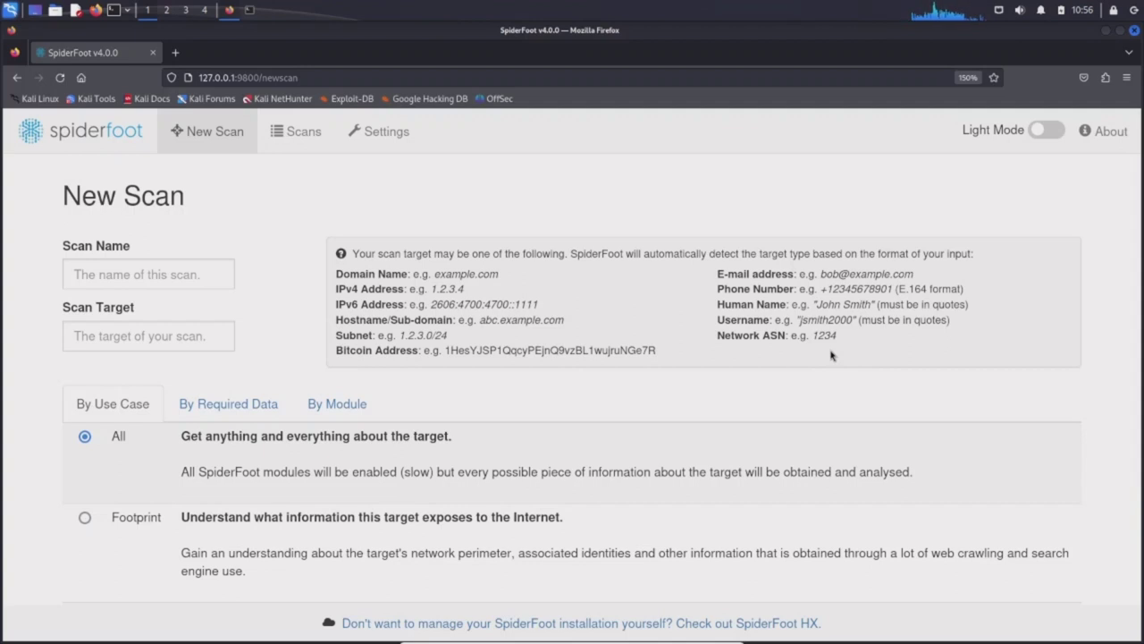
left_click(382, 141)
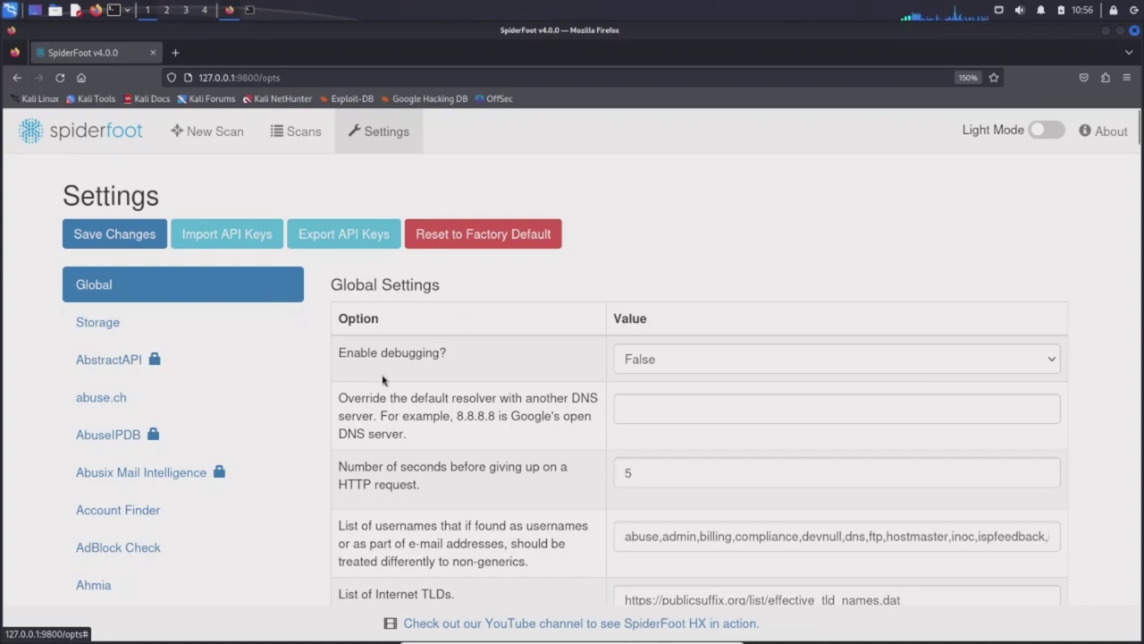
Browse the sidebar modules, viewing the abuse.ch and blocklist.de module settings.
scroll(456, 303, "down", 2)
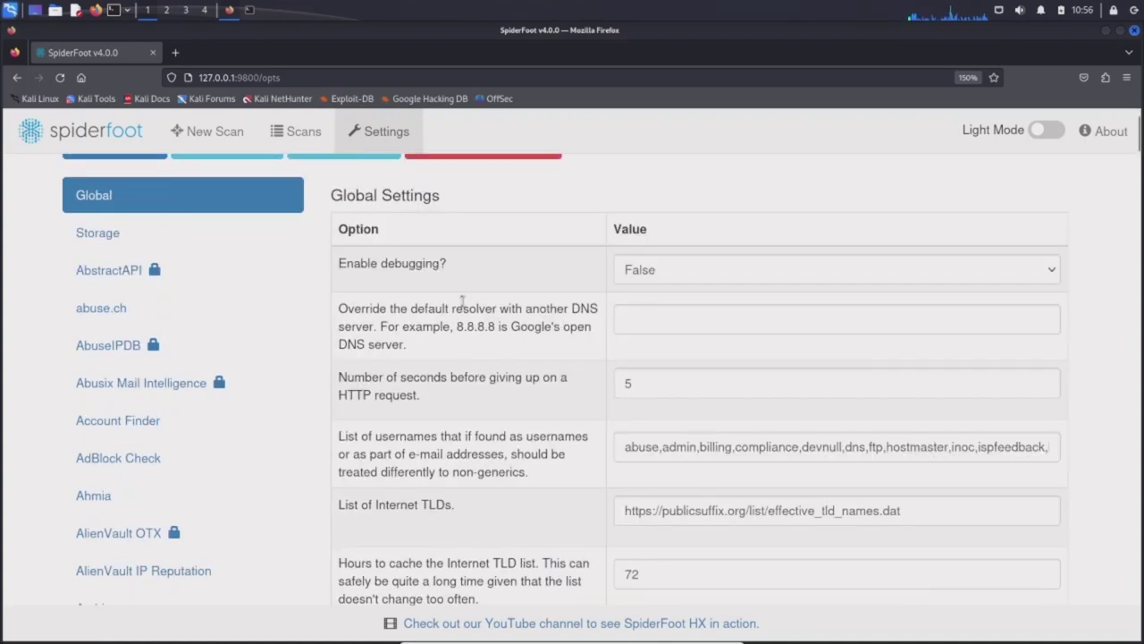
scroll(527, 313, "down", 3)
scroll(591, 321, "down", 8)
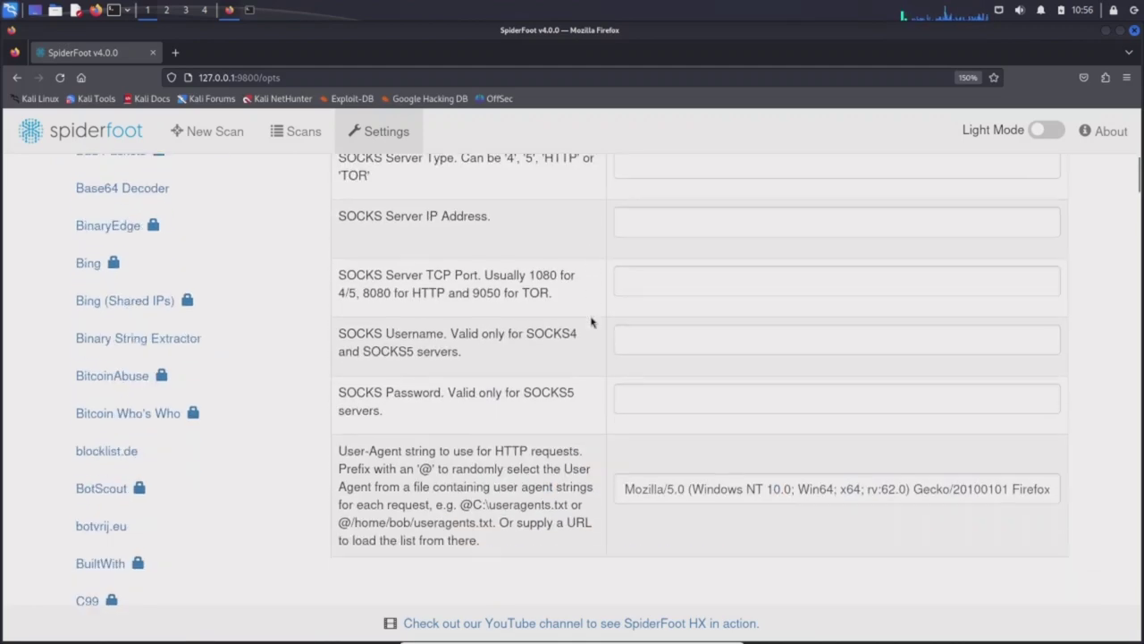
scroll(591, 322, "up", 15)
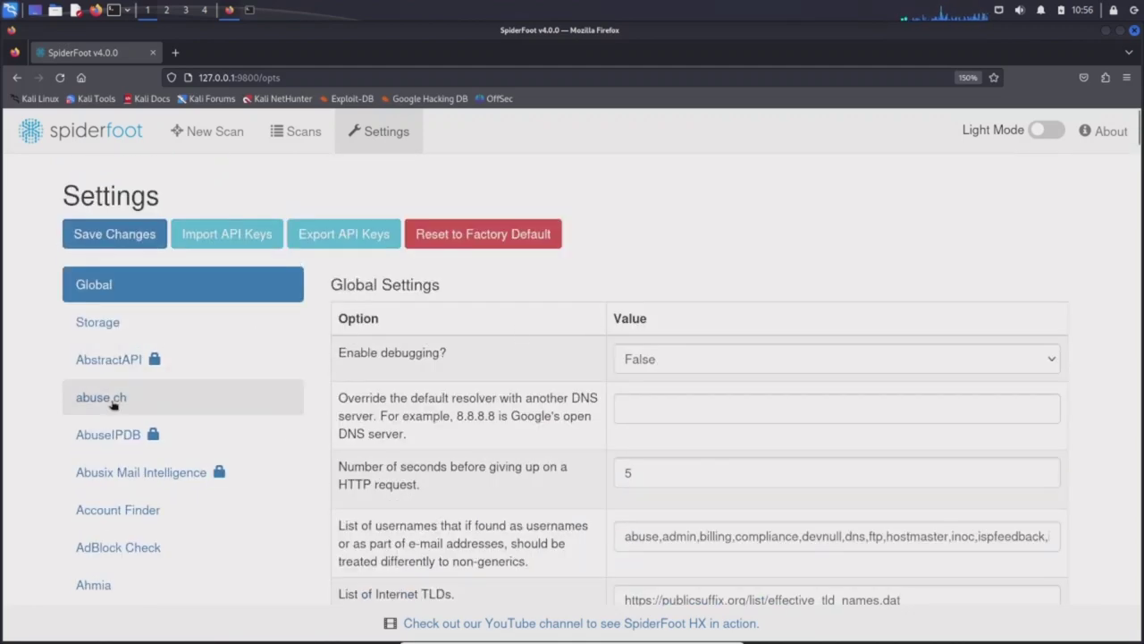
left_click(113, 404)
scroll(621, 353, "down", 3)
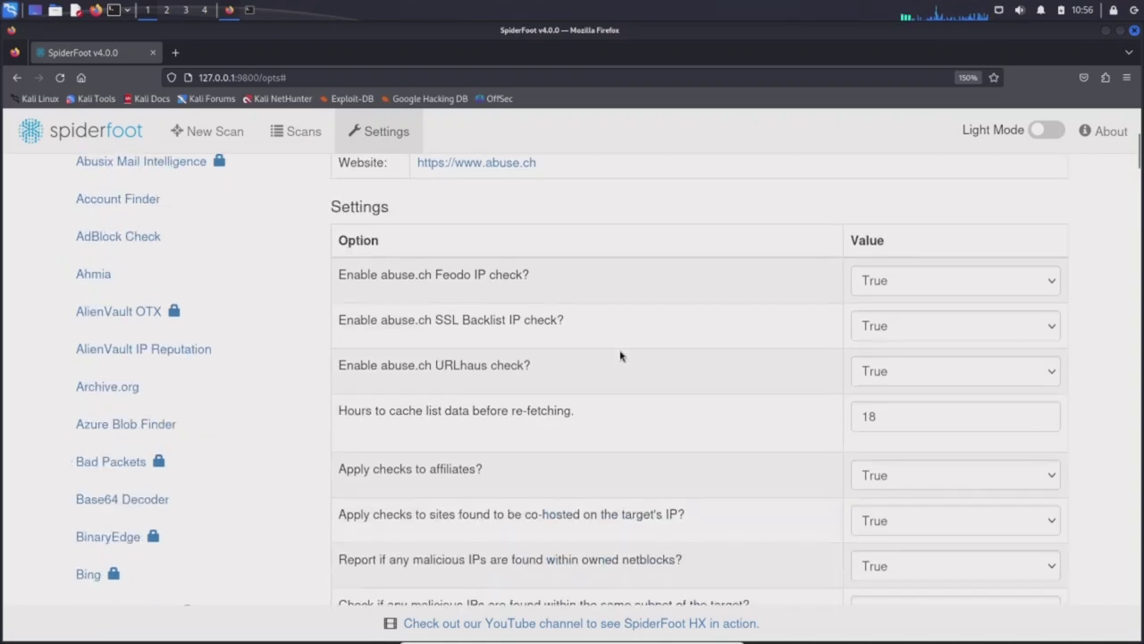
scroll(621, 356, "down", 4)
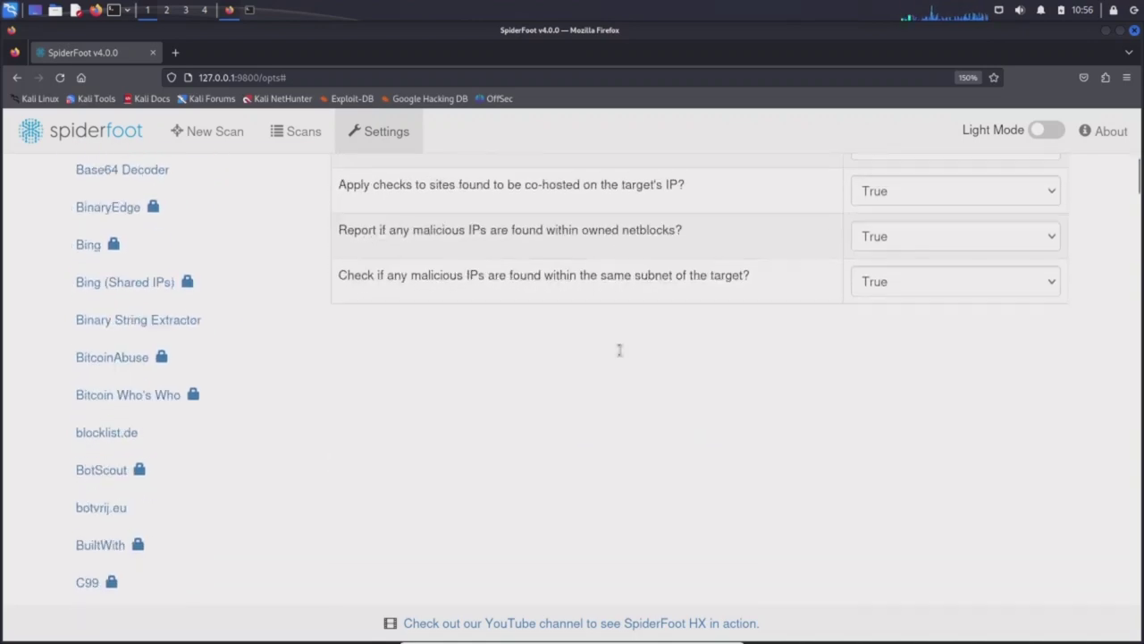
left_click(108, 348)
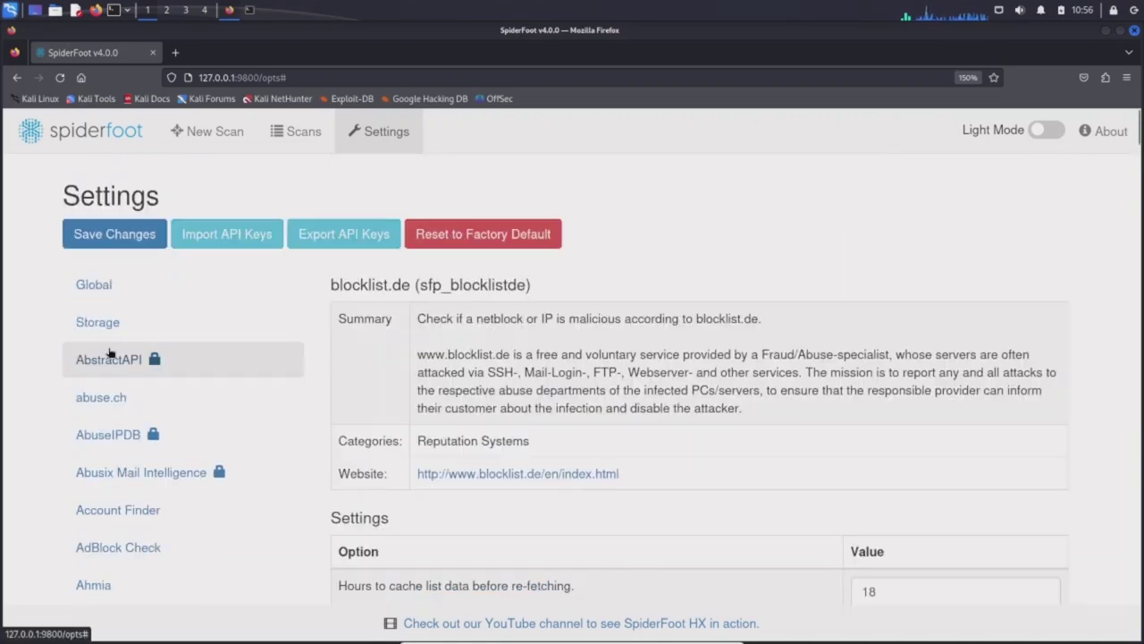
scroll(435, 333, "down", 2)
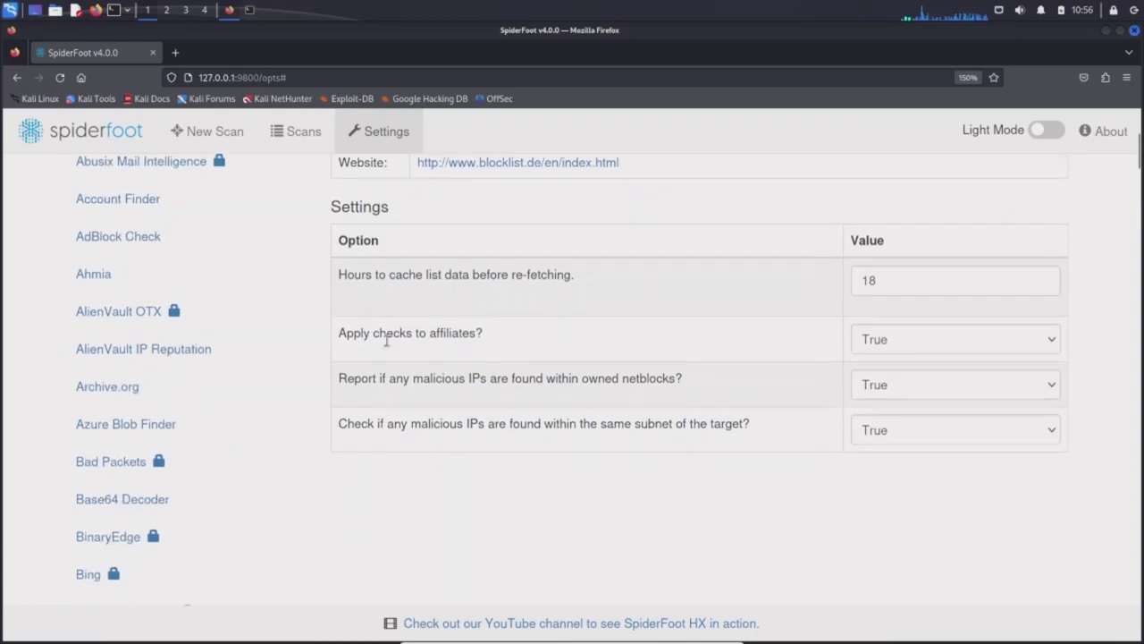
scroll(291, 350, "down", 4)
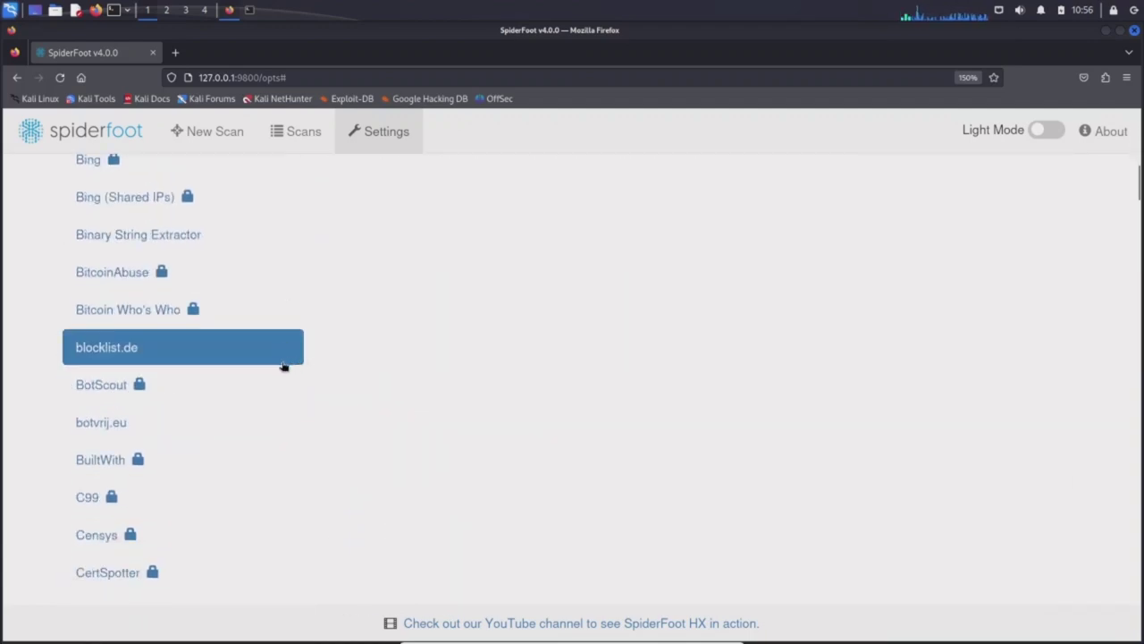
left_click(284, 364)
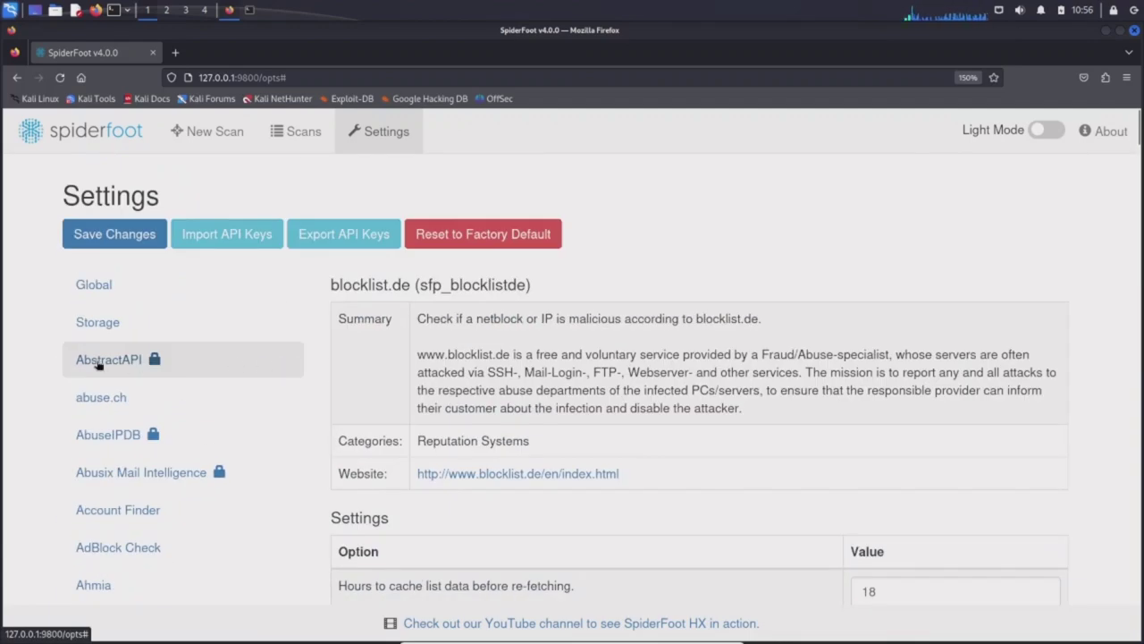
View AbstractAPI's login website in a new tab, close it, then show AbuseIPDB's settings.
left_click(96, 362)
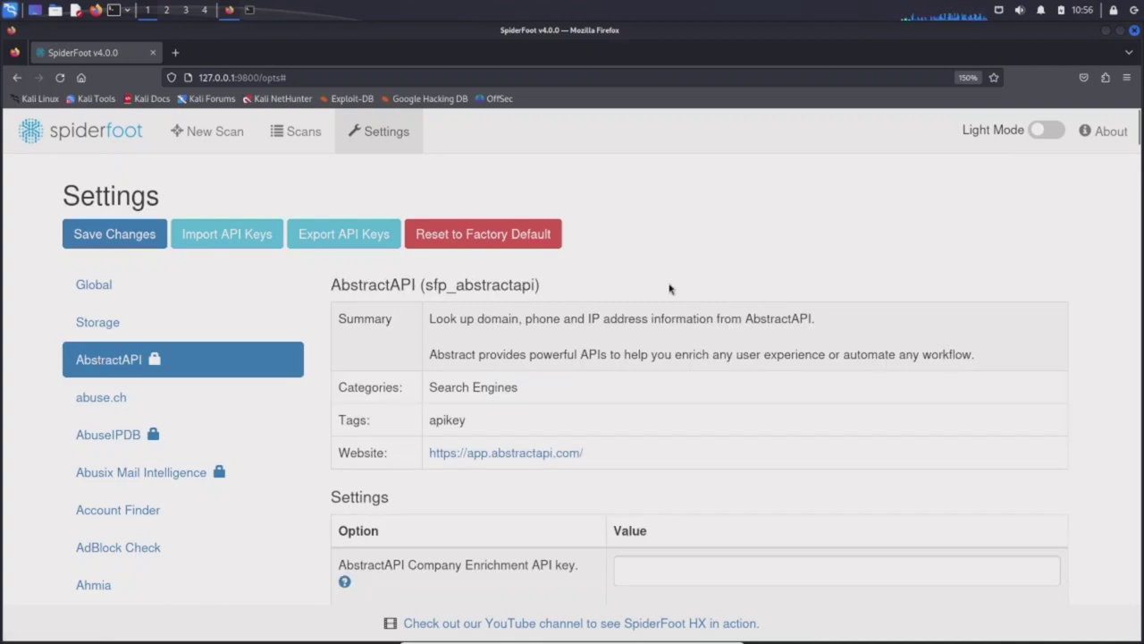
scroll(672, 286, "down", 3)
scroll(672, 286, "up", 3)
right_click(509, 456)
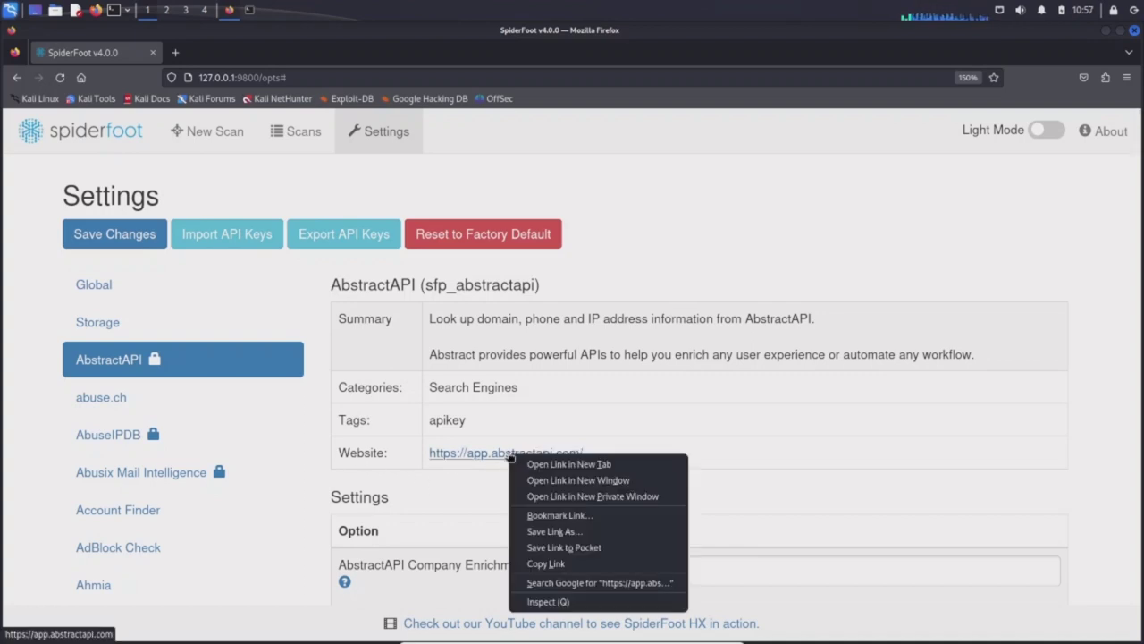
left_click(541, 467)
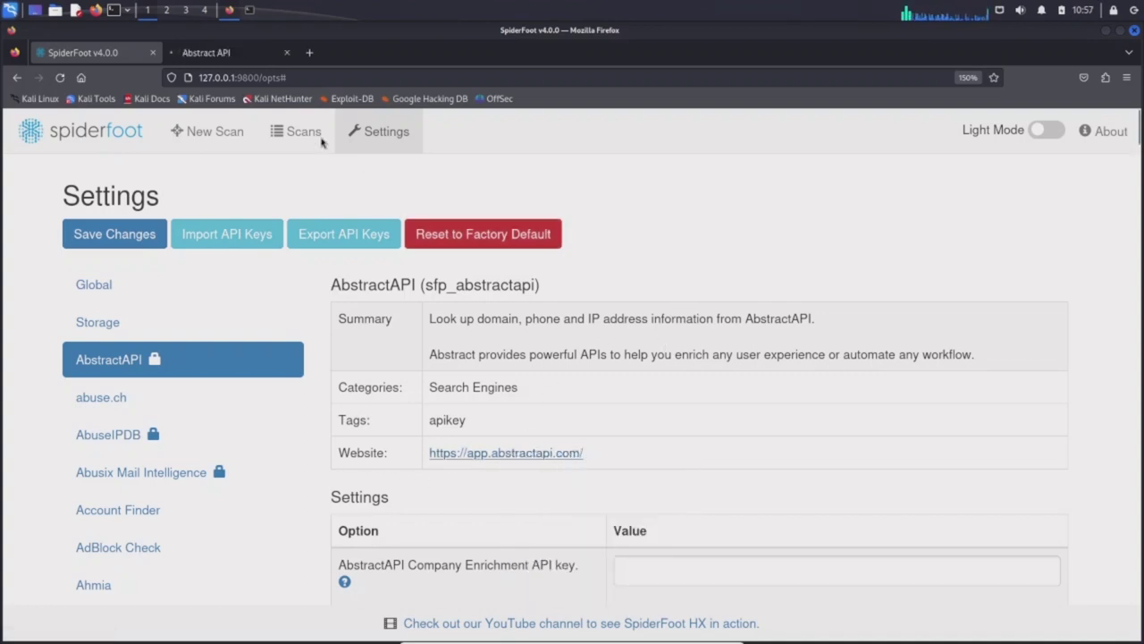
left_click(222, 52)
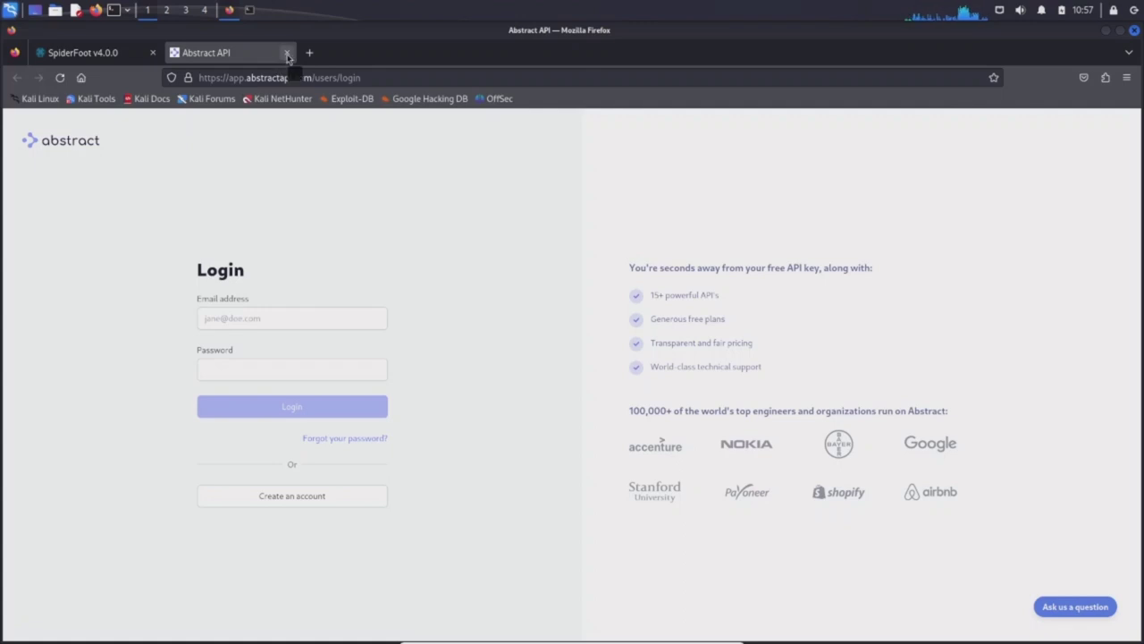
left_click(286, 53)
left_click(114, 439)
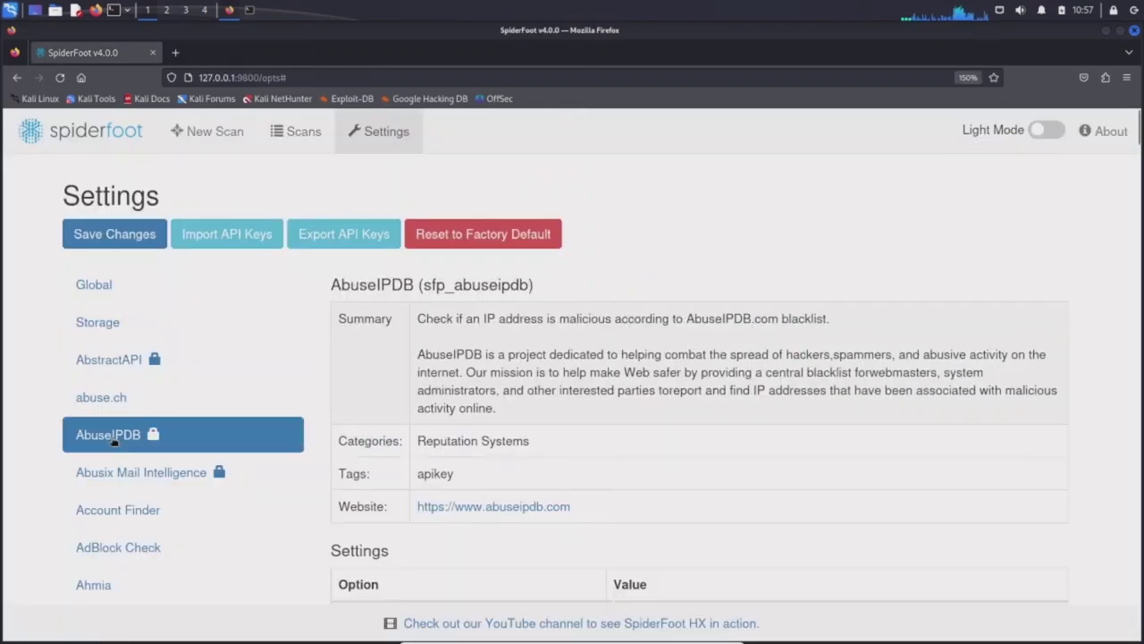
Open abuseipdb.com in a new tab, start API key registration, then return to SpiderFoot.
scroll(501, 373, "down", 5)
right_click(488, 301)
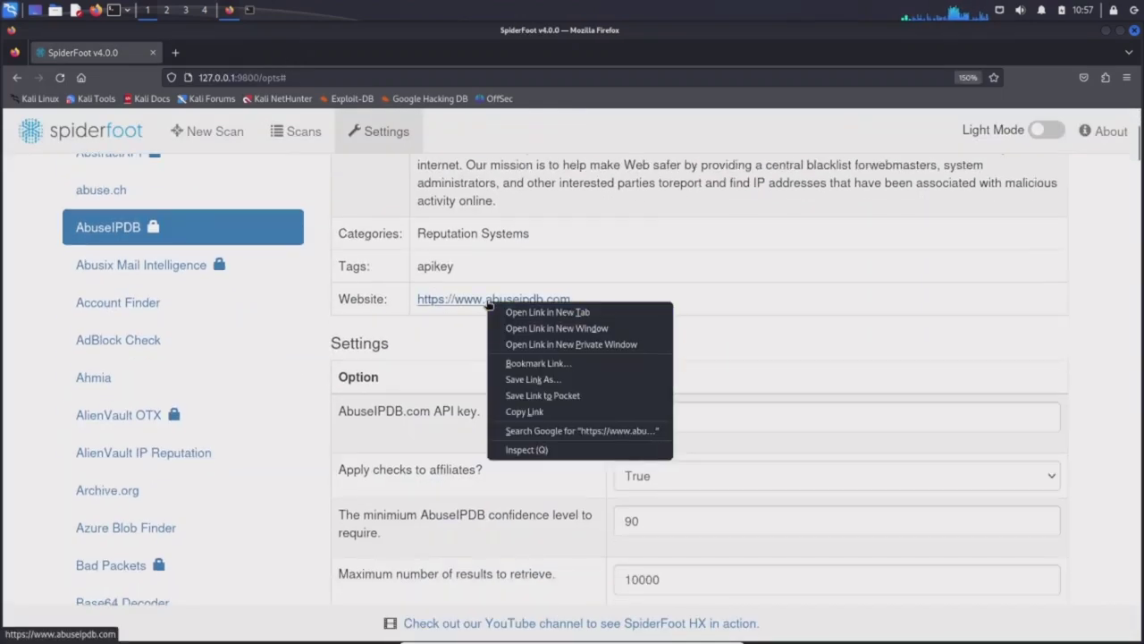
left_click(517, 315)
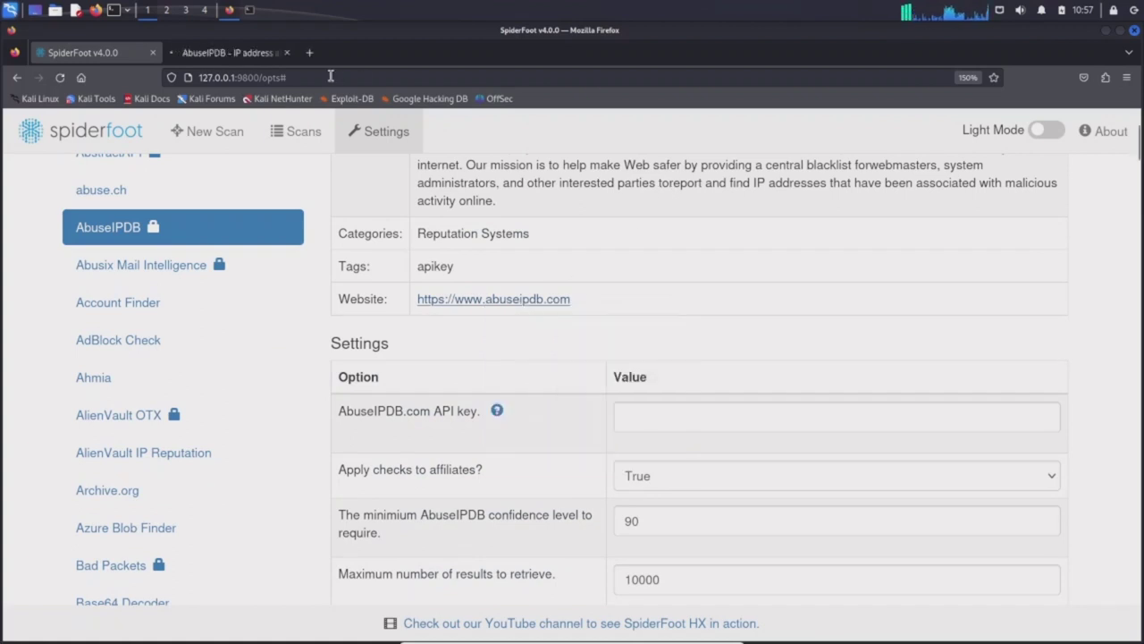
left_click(229, 55)
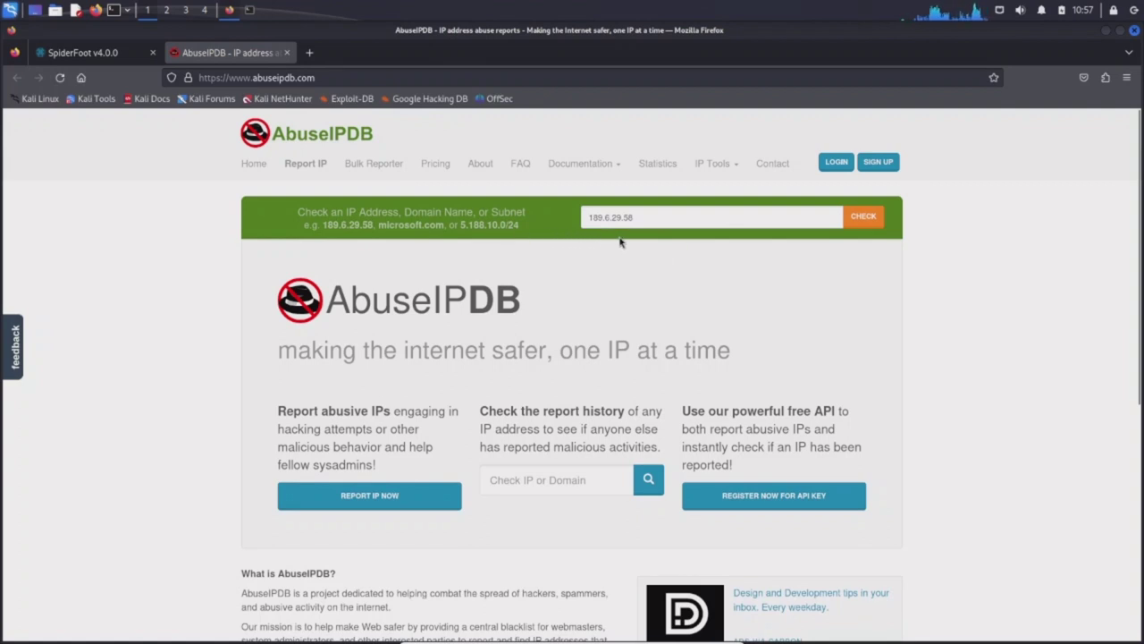
left_click(783, 503)
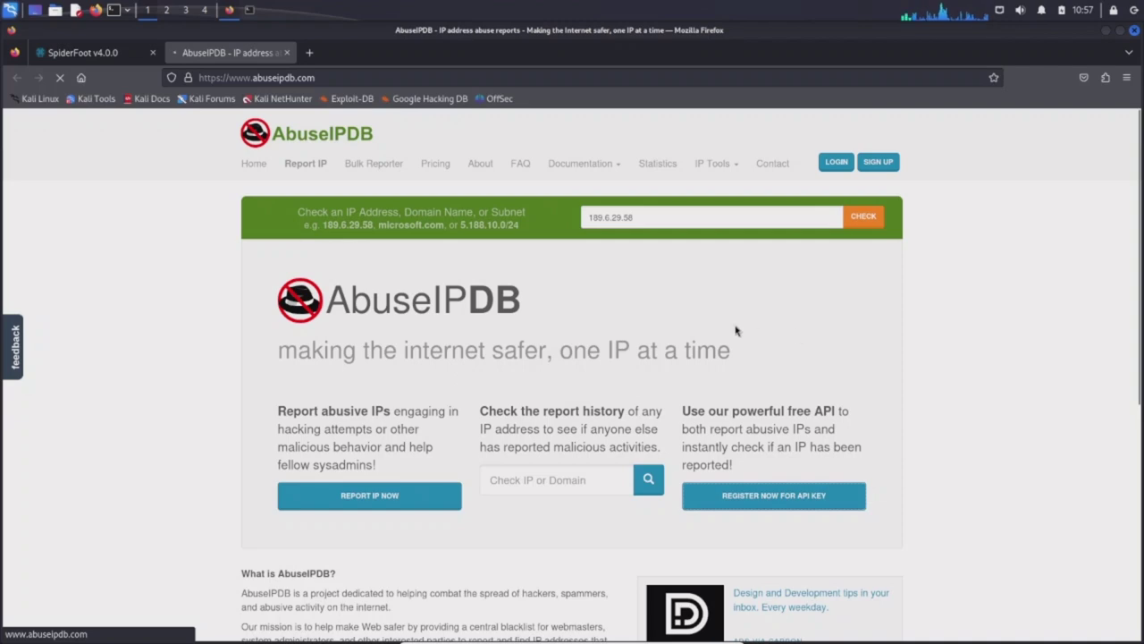
left_click(114, 57)
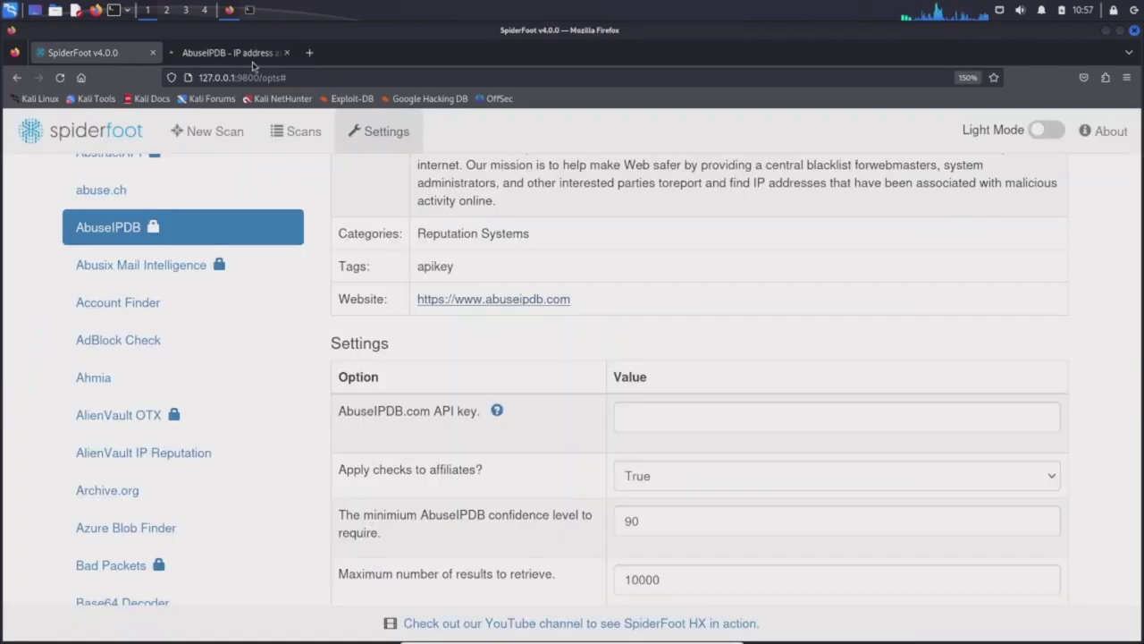
Close the AbuseIPDB tab and bring up the EmailCrawlr module settings.
left_click(286, 53)
scroll(268, 250, "down", 3)
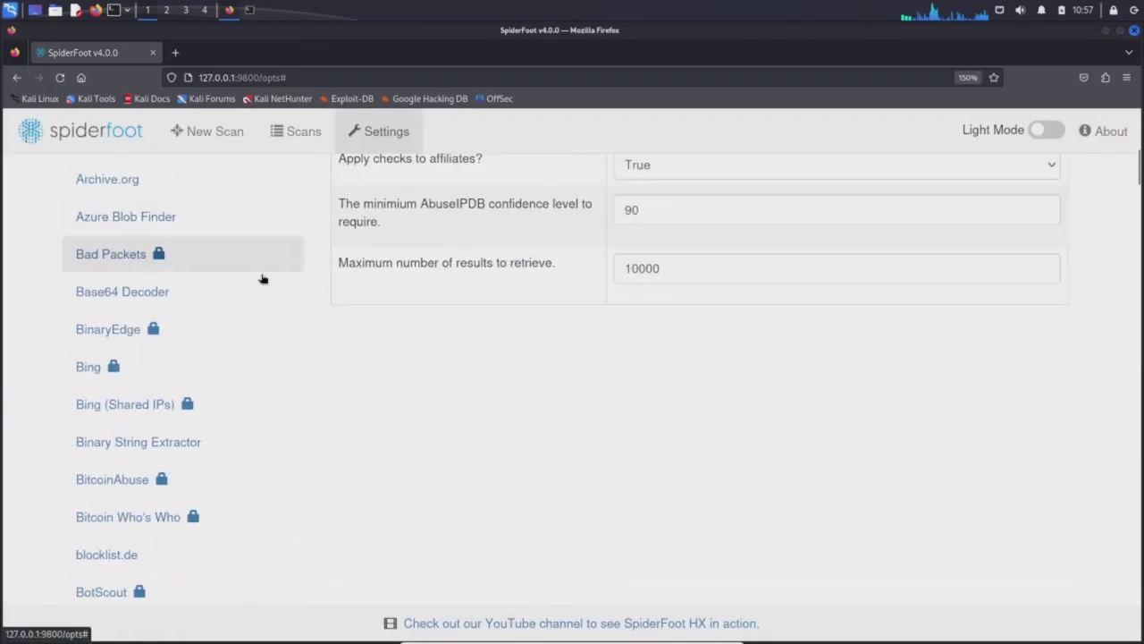
scroll(240, 274, "down", 6)
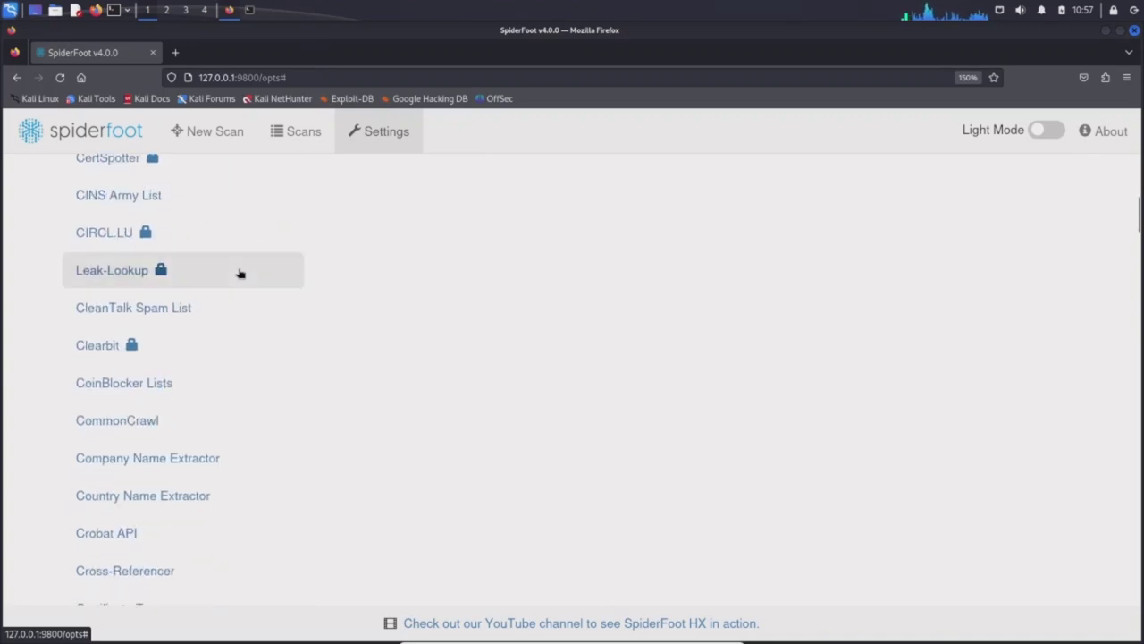
scroll(233, 272, "down", 5)
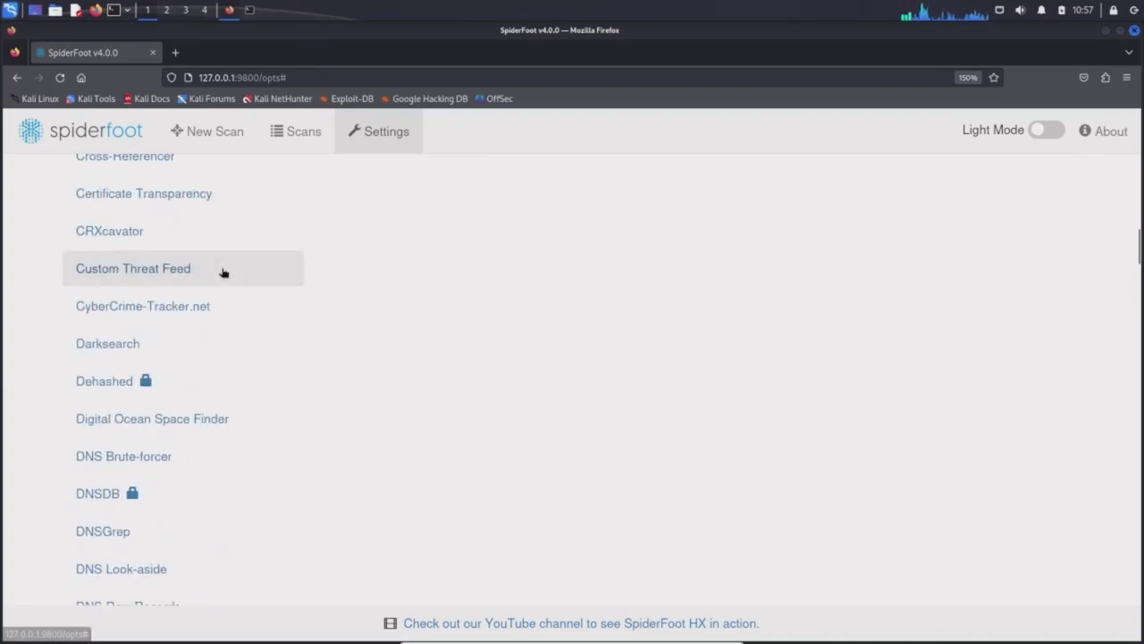
scroll(222, 273, "down", 7)
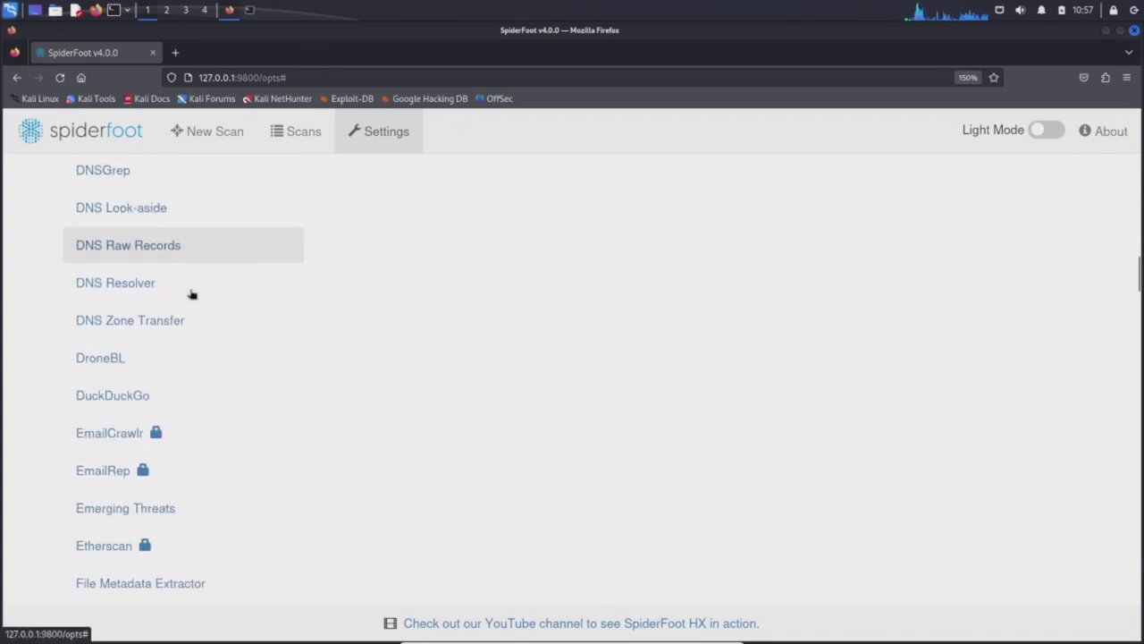
scroll(191, 294, "down", 1)
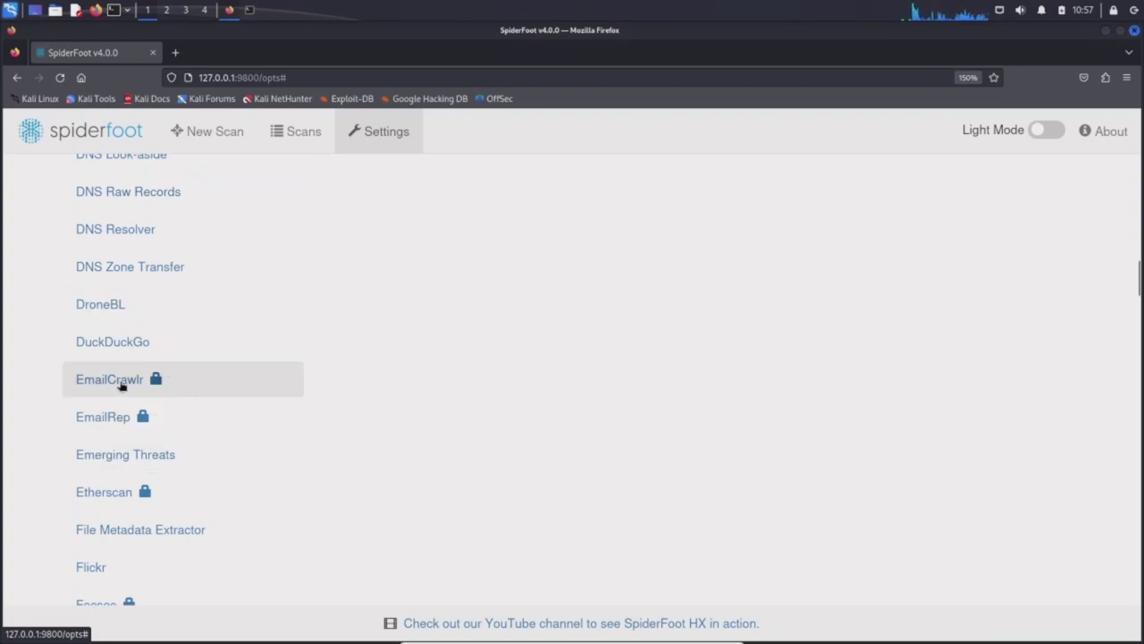
left_click(116, 380)
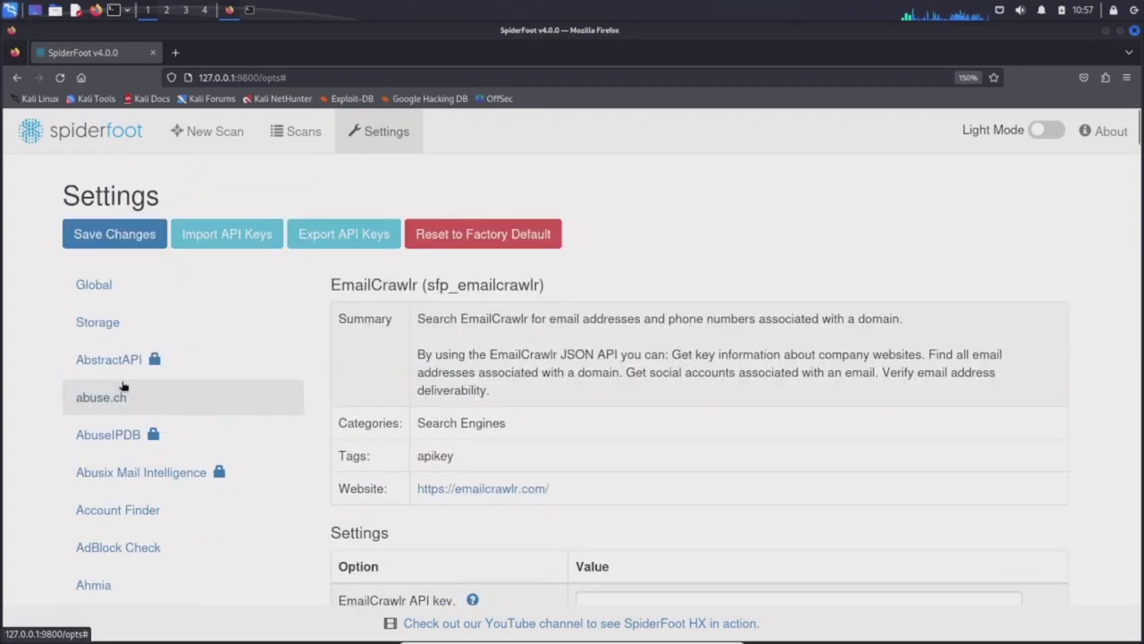
Open EmailCrawlr's website in a new tab, look at it, and close it.
right_click(510, 491)
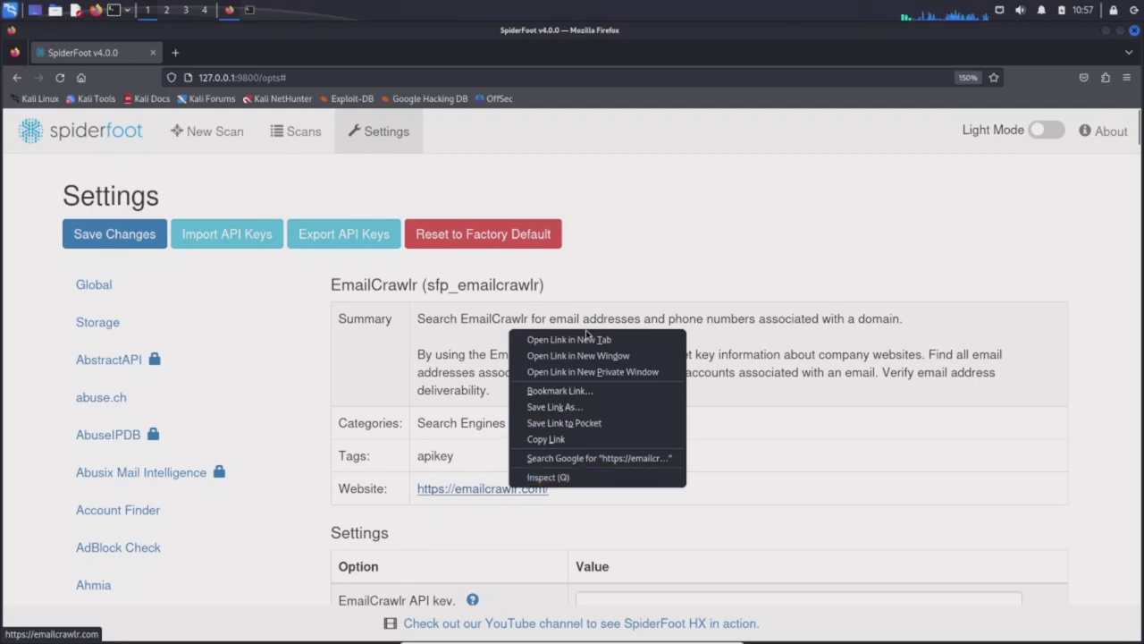
left_click(590, 340)
scroll(720, 330, "down", 2)
scroll(719, 330, "down", 3)
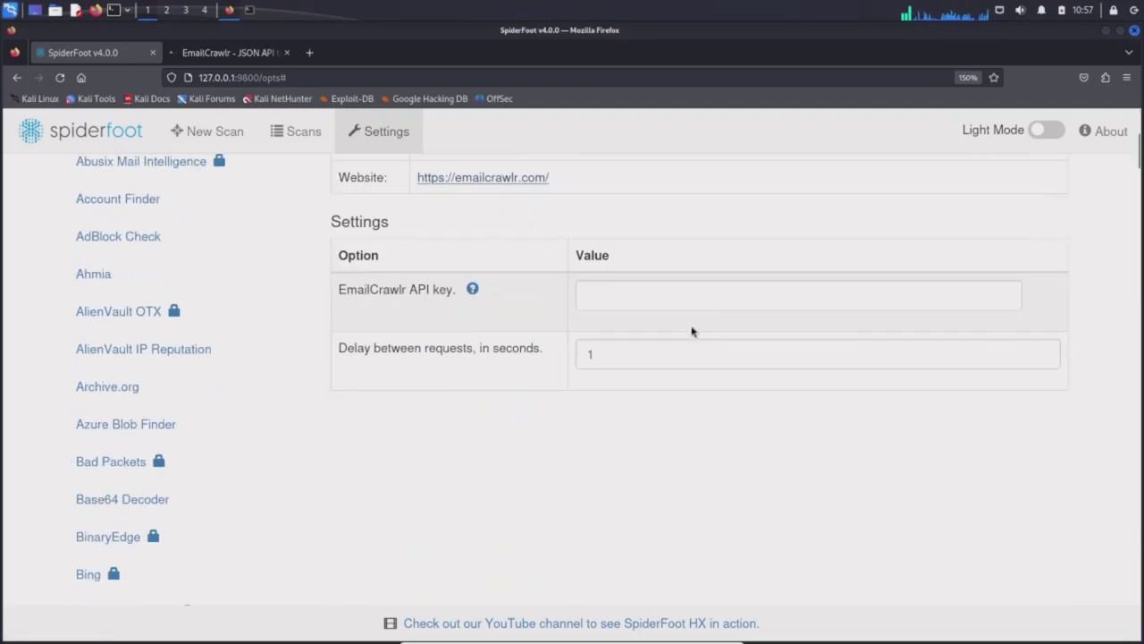
scroll(447, 384, "up", 5)
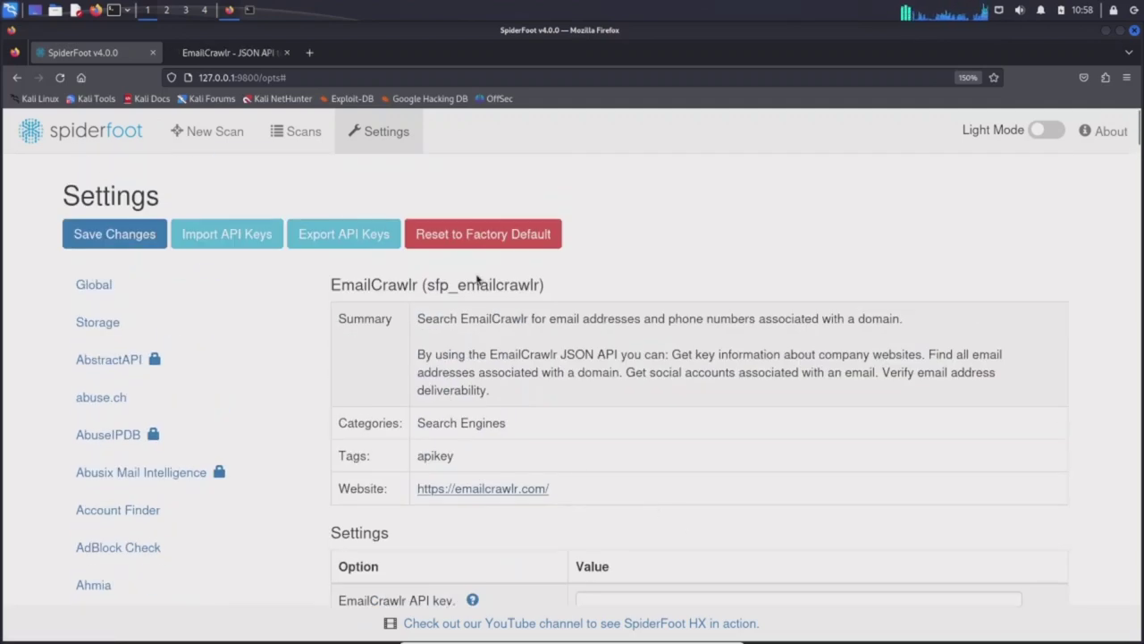
left_click(212, 54)
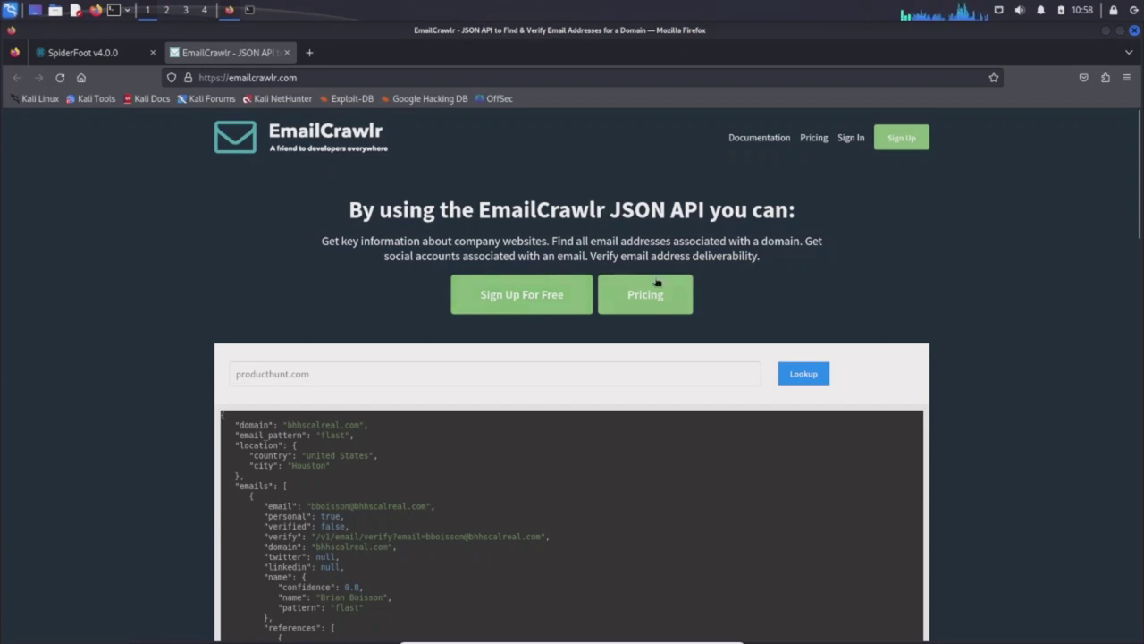
left_click(286, 52)
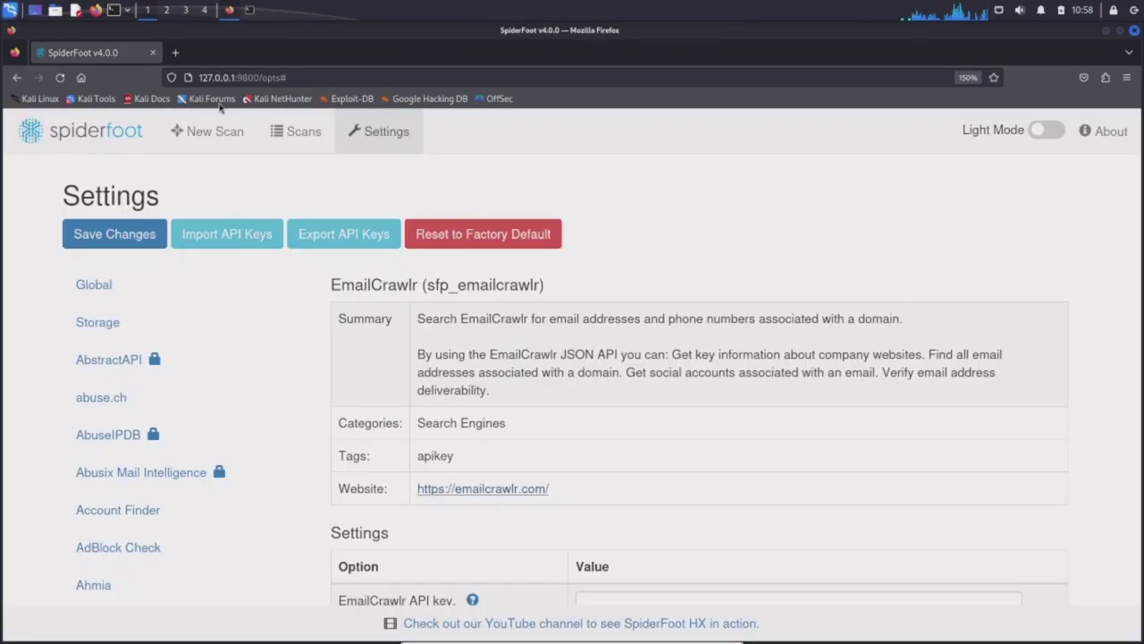
Zoom in and show the numverify phone-number lookup module's settings.
key("ctrl+plus")
key("ctrl+plus")
key("ctrl+plus")
key("ctrl+plus")
scroll(219, 347, "down", 5)
scroll(219, 347, "down", 20)
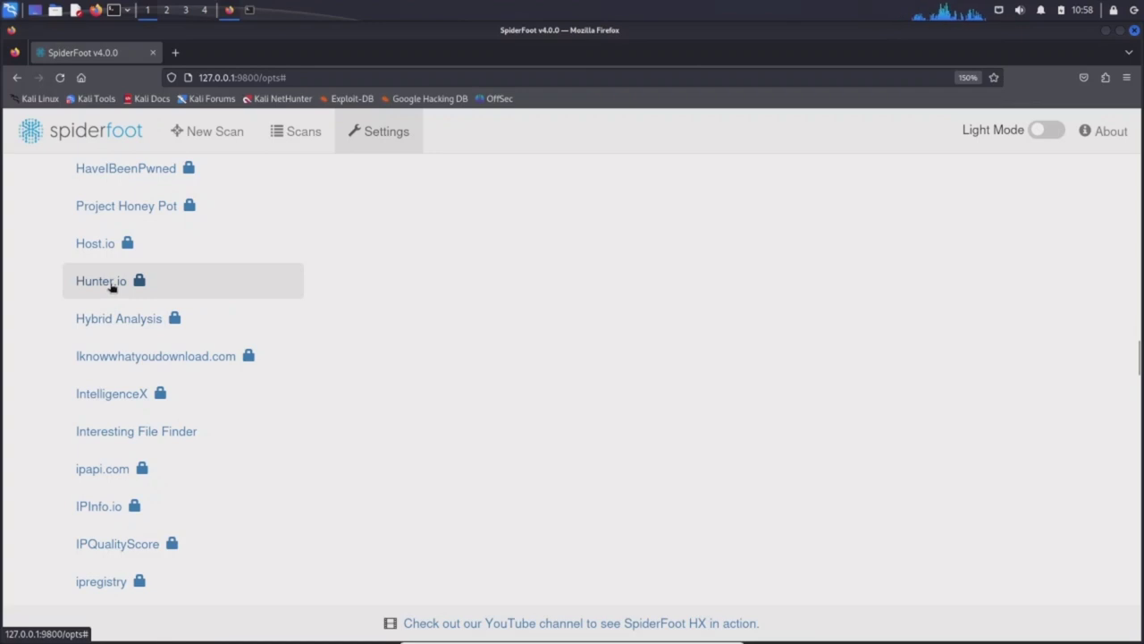
scroll(151, 327, "down", 8)
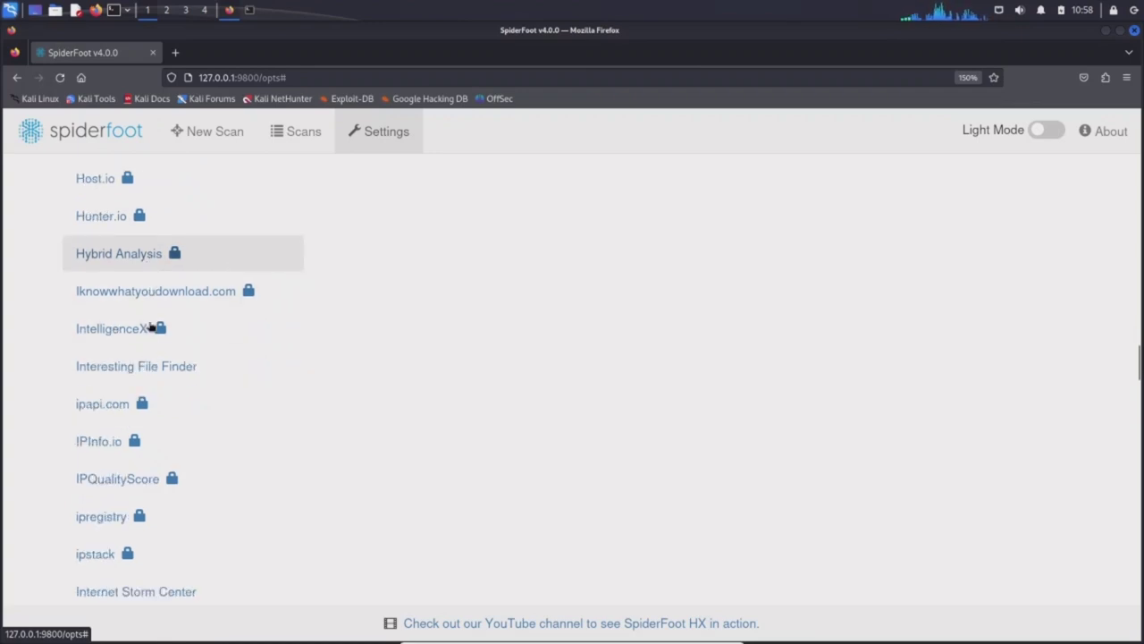
scroll(150, 327, "down", 10)
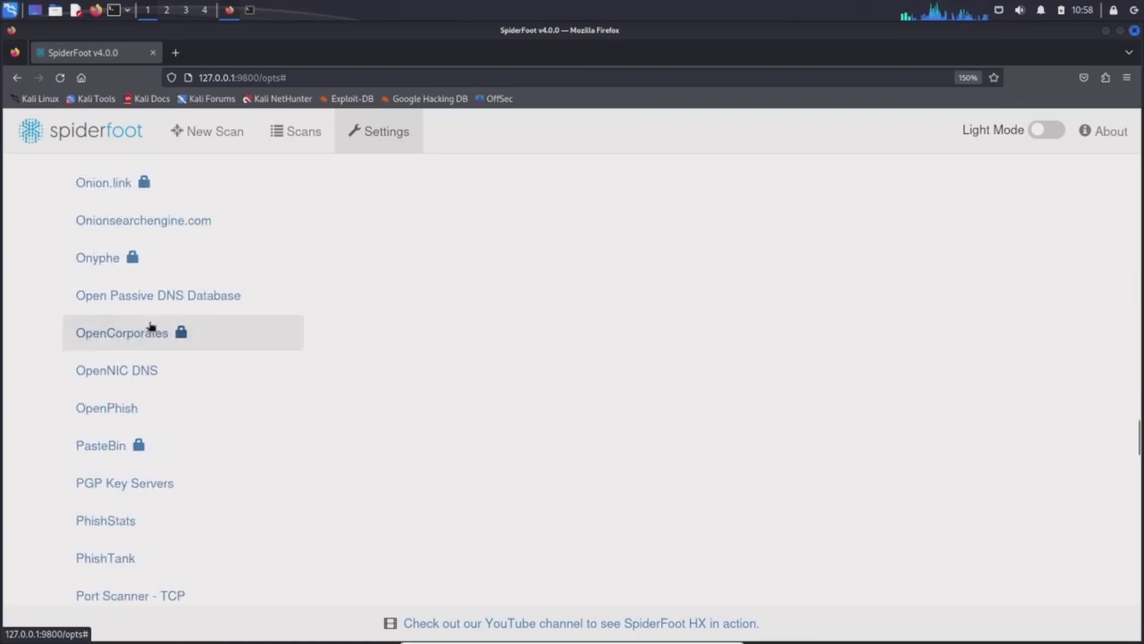
scroll(148, 327, "down", 5)
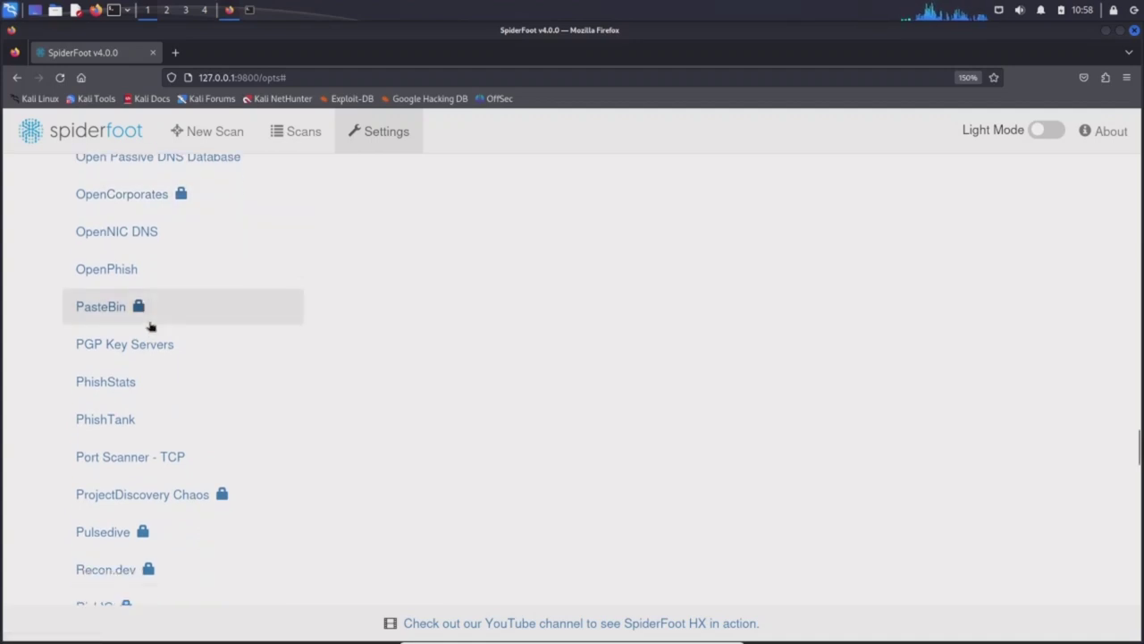
scroll(146, 372, "up", 8)
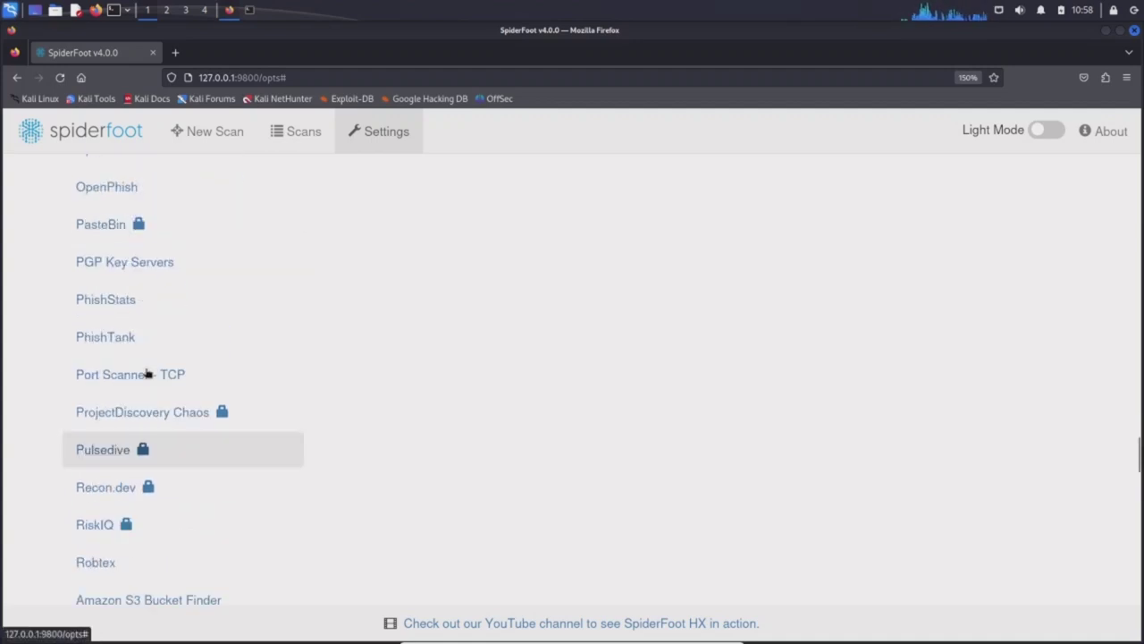
scroll(186, 330, "up", 2)
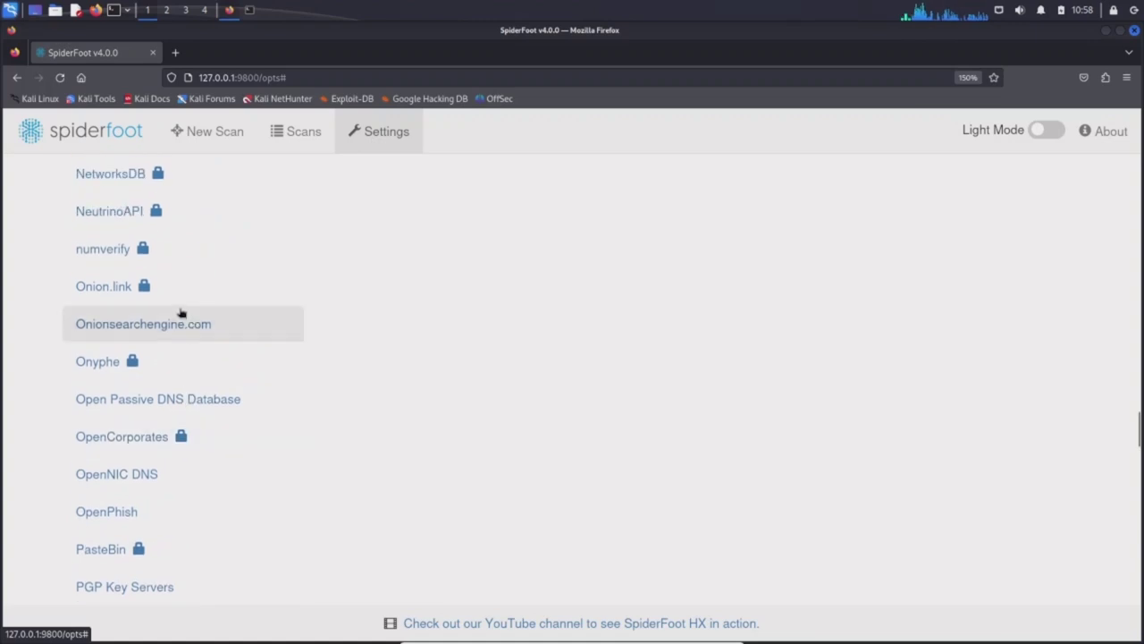
left_click(103, 252)
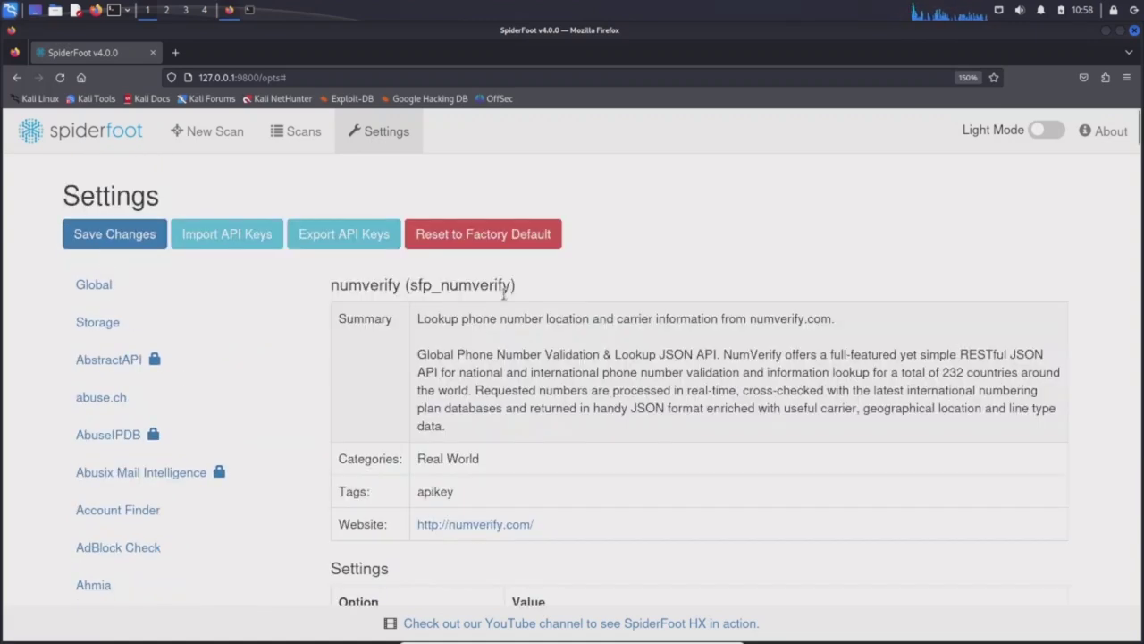
Scroll further down the module list and show the SHODAN module's settings.
scroll(153, 360, "down", 10)
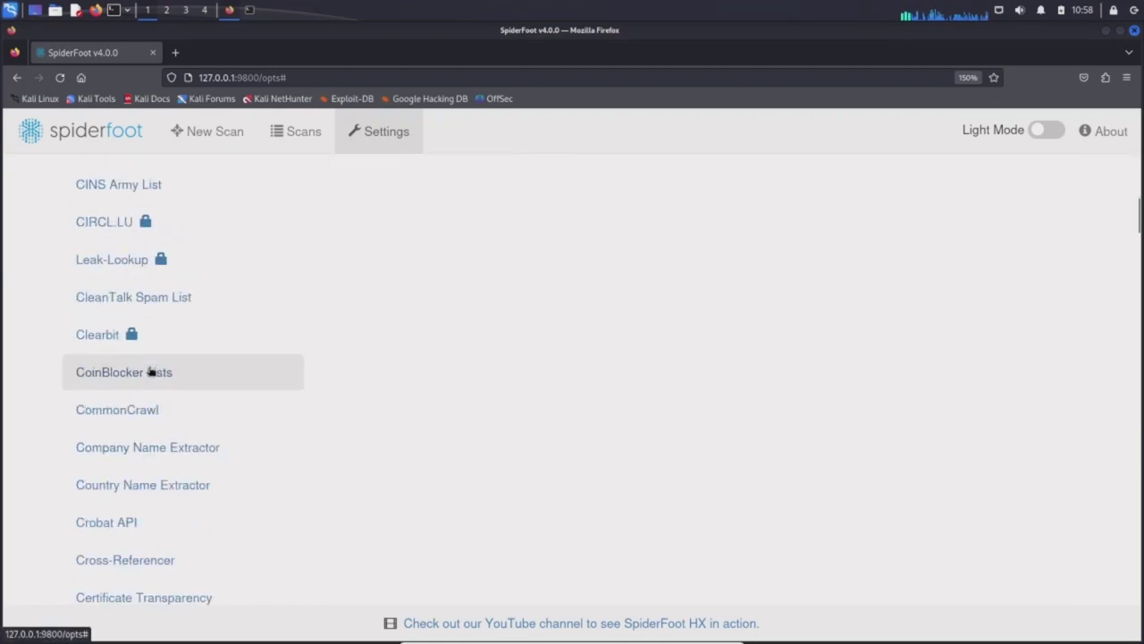
scroll(151, 371, "down", 20)
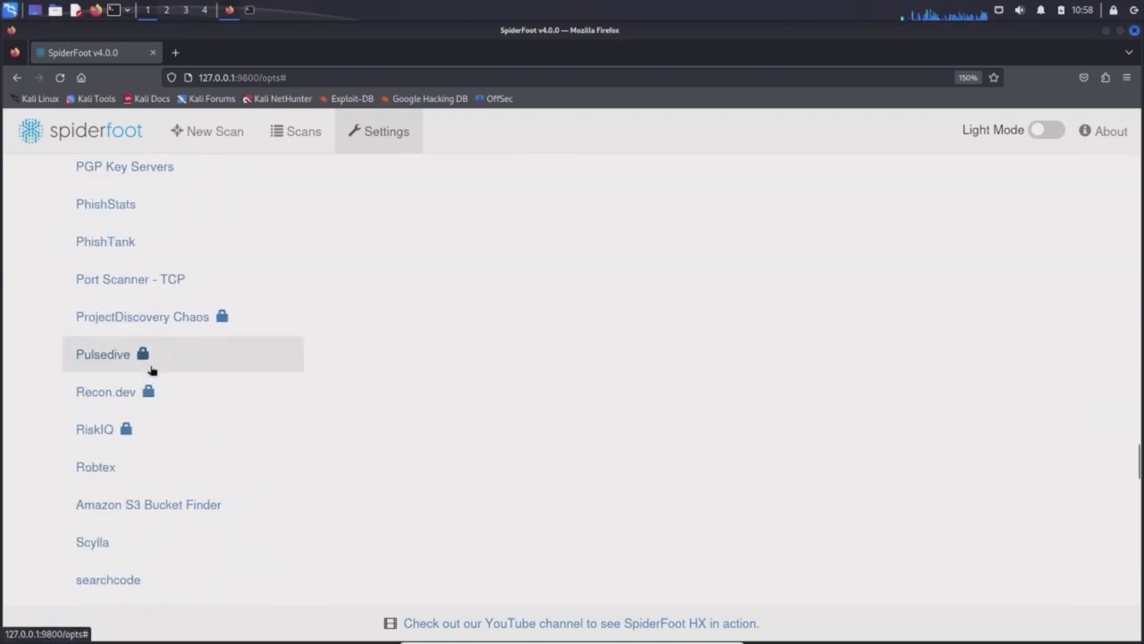
scroll(151, 369, "down", 5)
scroll(148, 367, "up", 2)
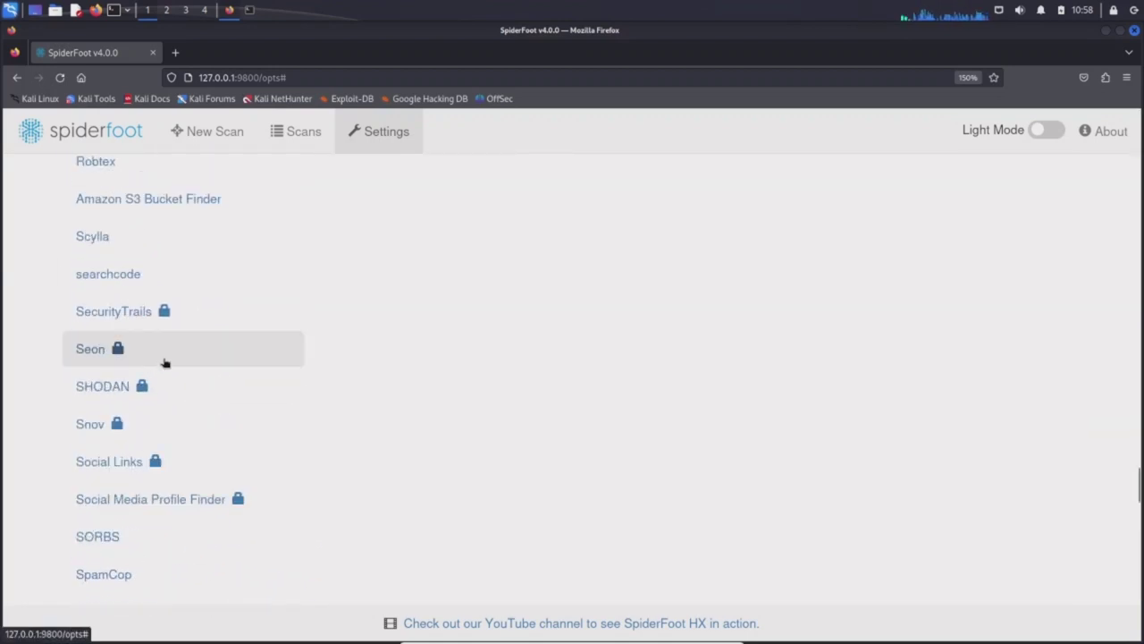
left_click(107, 386)
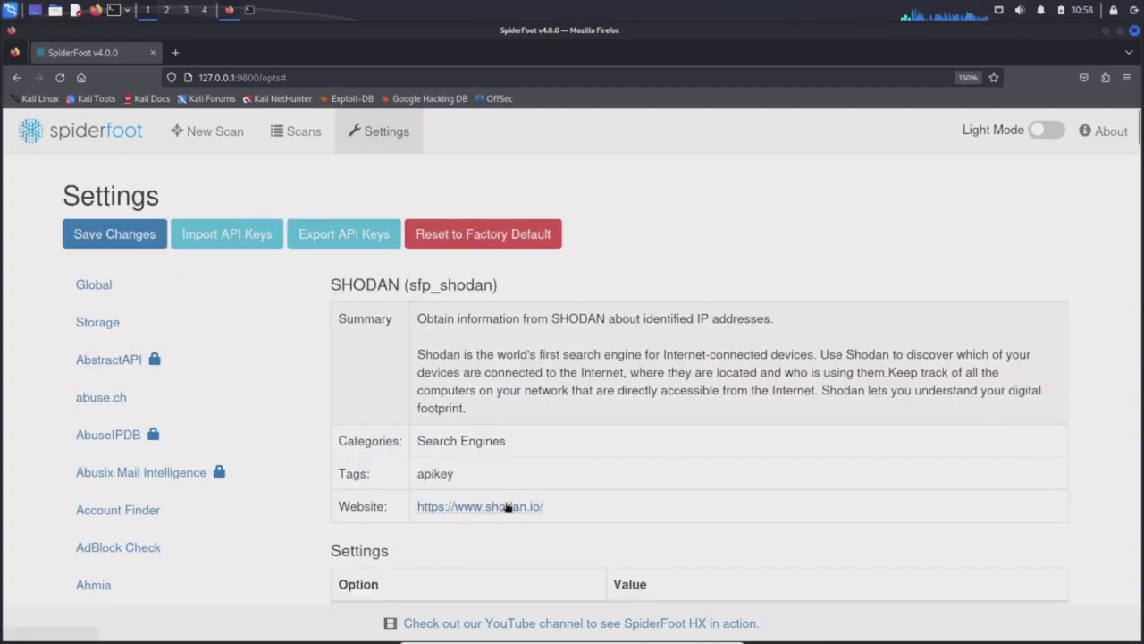
Scroll to the end of the module list and show the Zone-H Defacement Check settings.
scroll(547, 410, "down", 3)
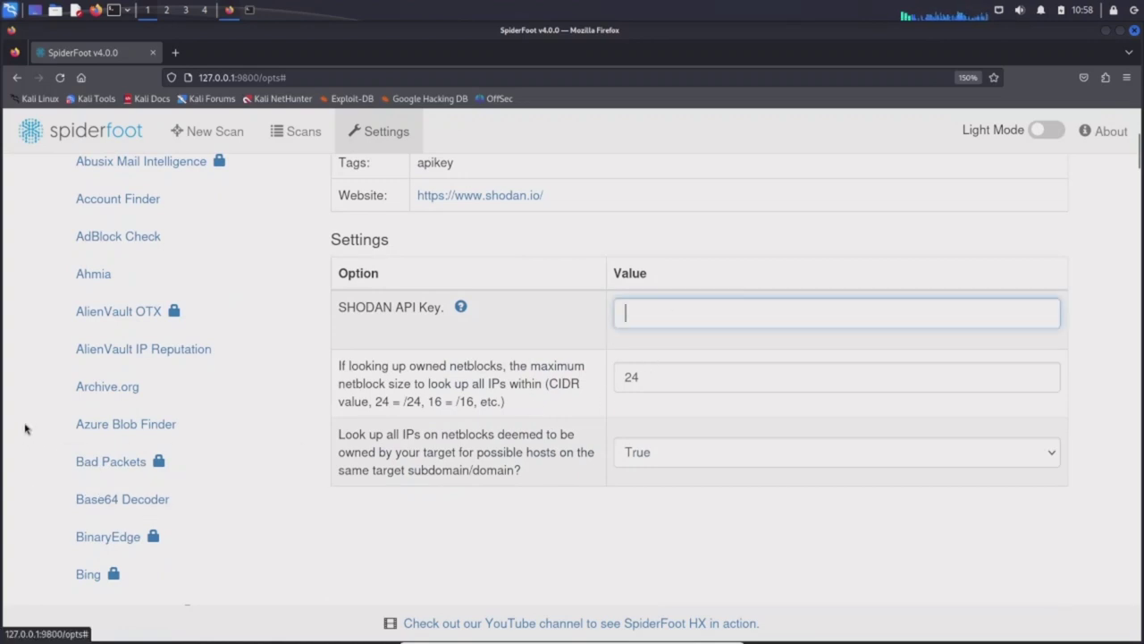
scroll(30, 401, "down", 5)
scroll(102, 404, "down", 20)
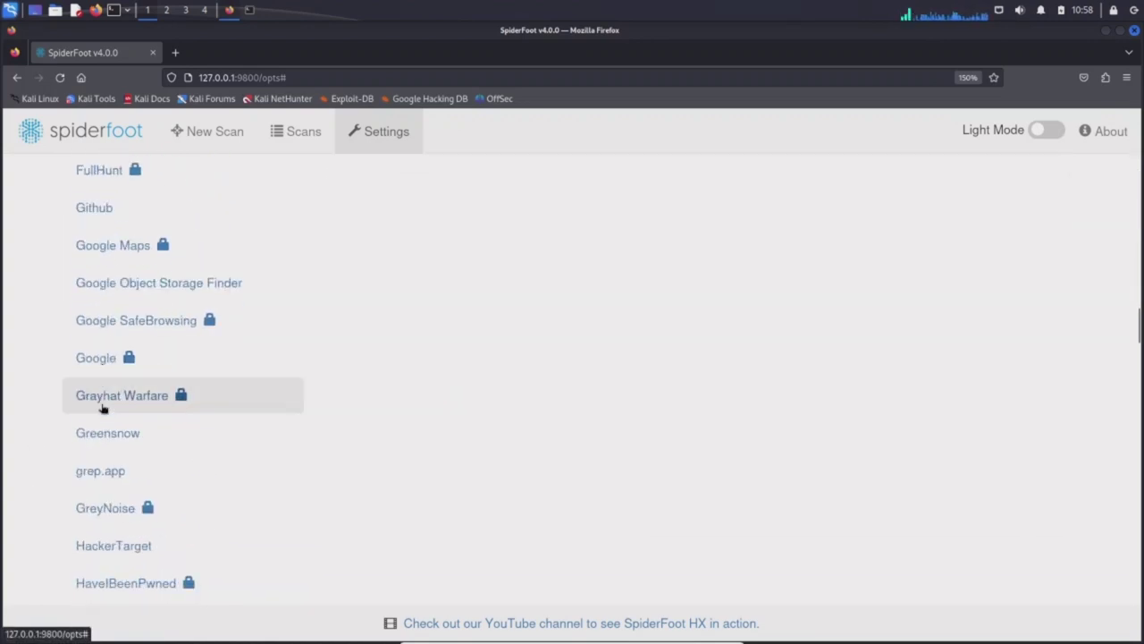
scroll(103, 408, "down", 20)
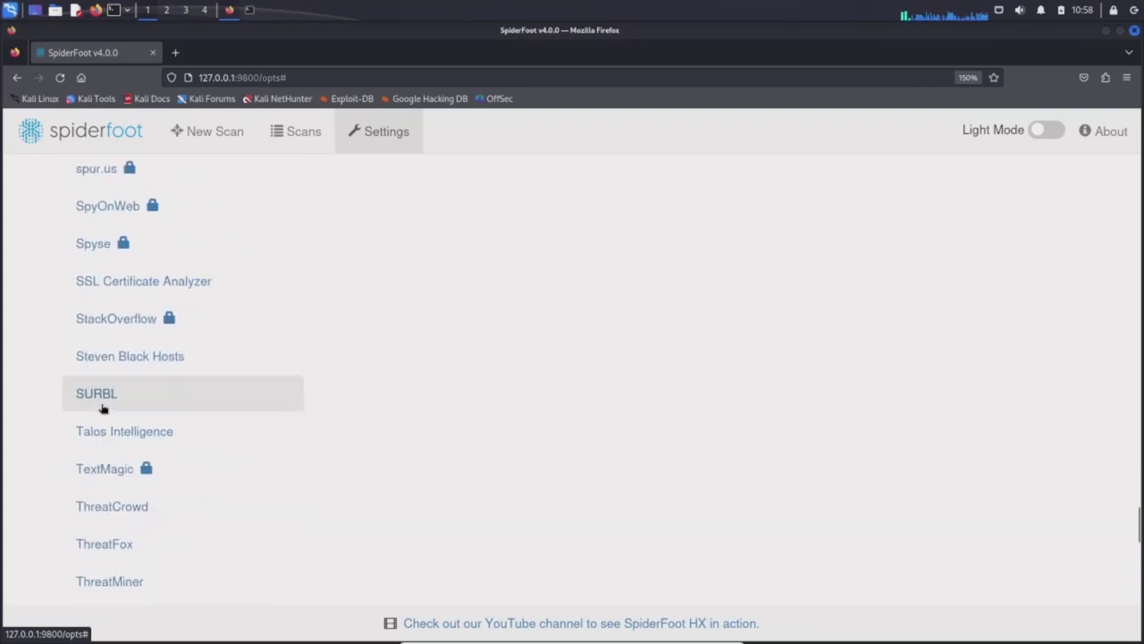
scroll(103, 408, "down", 3)
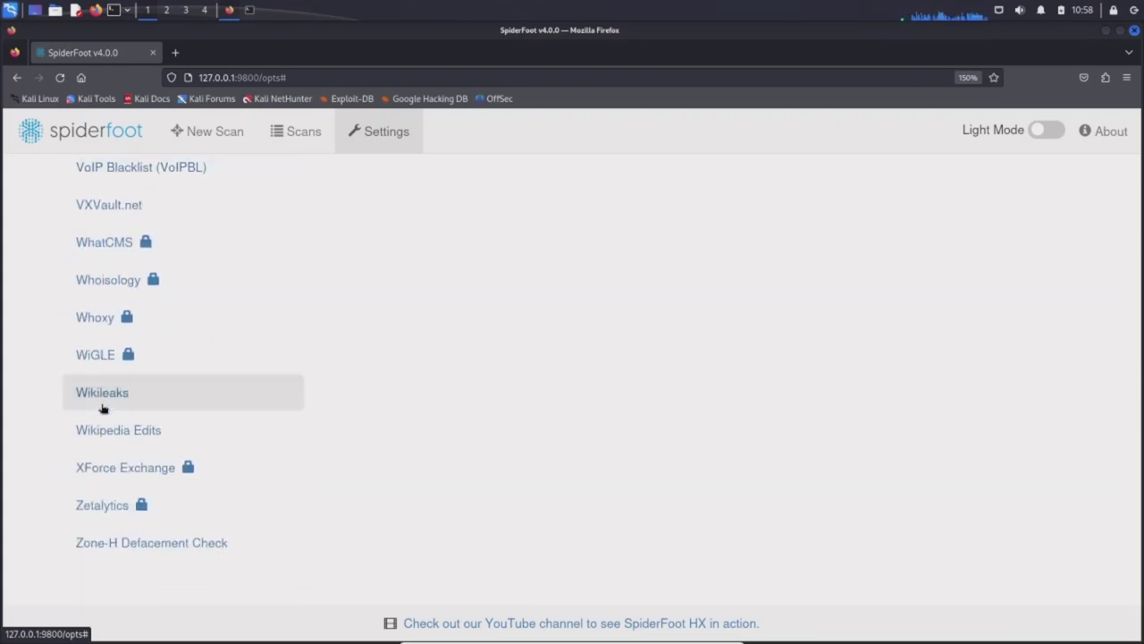
scroll(104, 406, "up", 5)
scroll(105, 408, "down", 5)
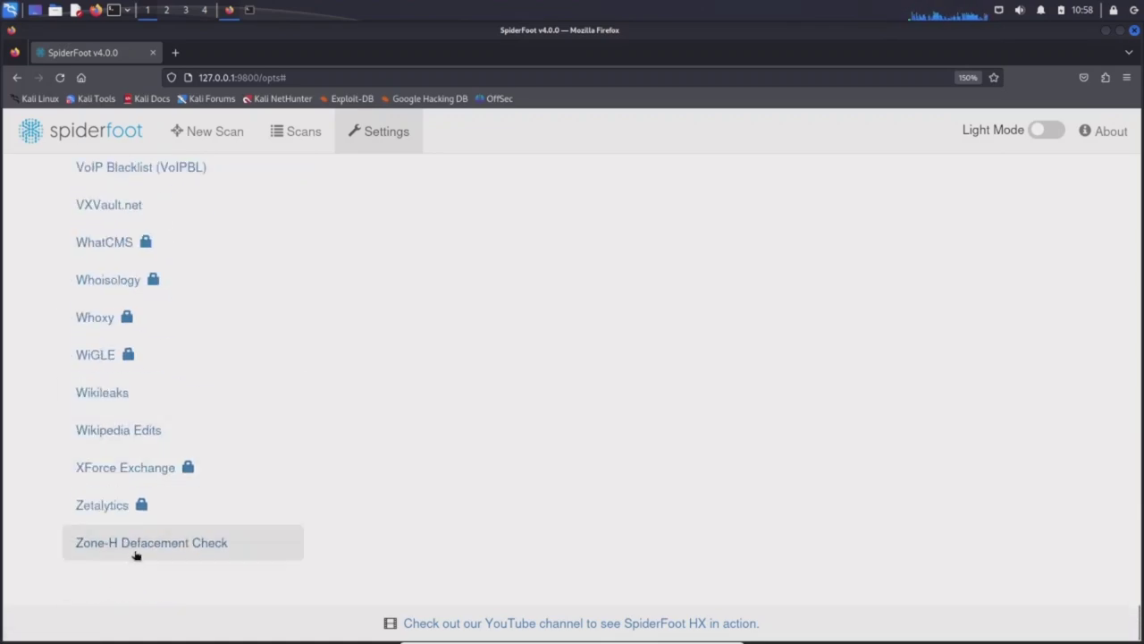
left_click(136, 555)
Confirm the Scans list is empty, then bring up a blank New Scan form.
scroll(628, 360, "down", 3)
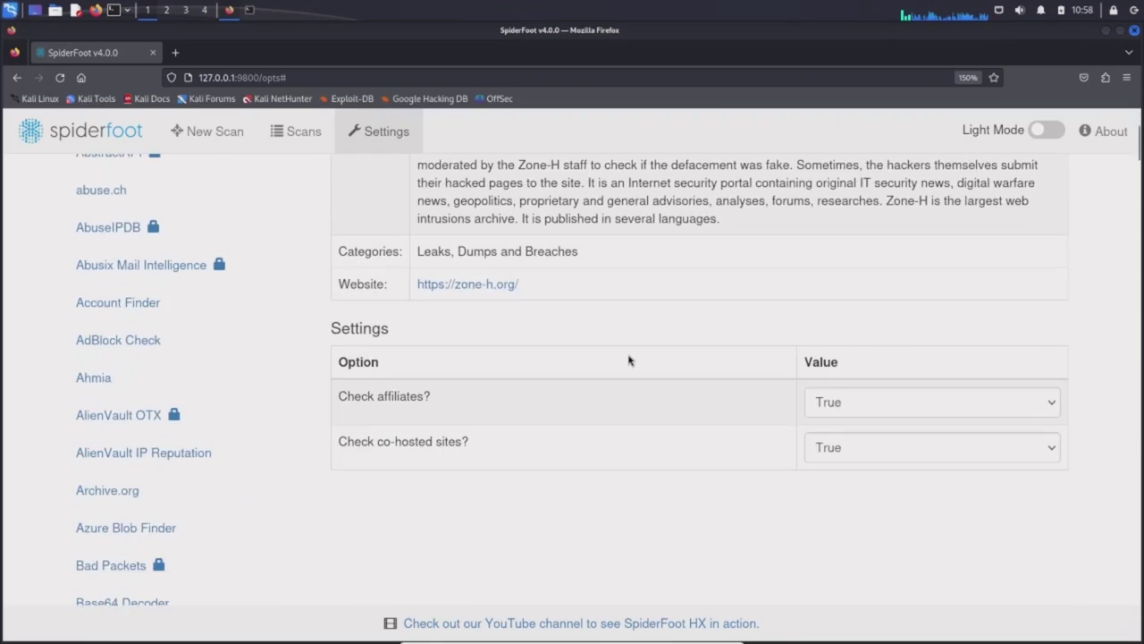
scroll(626, 363, "up", 3)
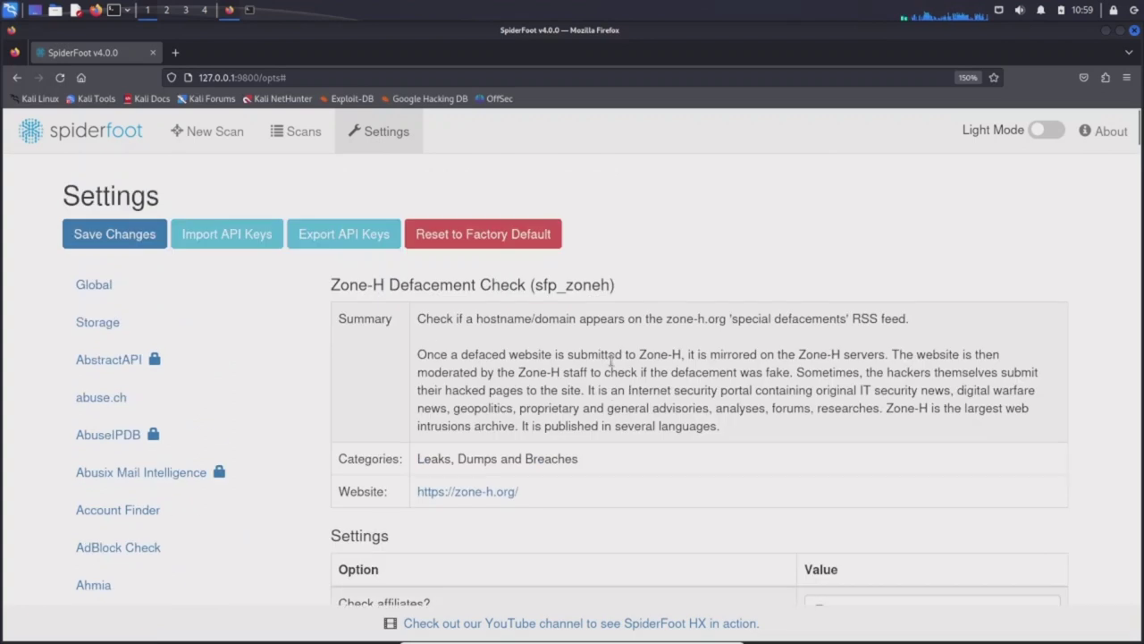
left_click(299, 140)
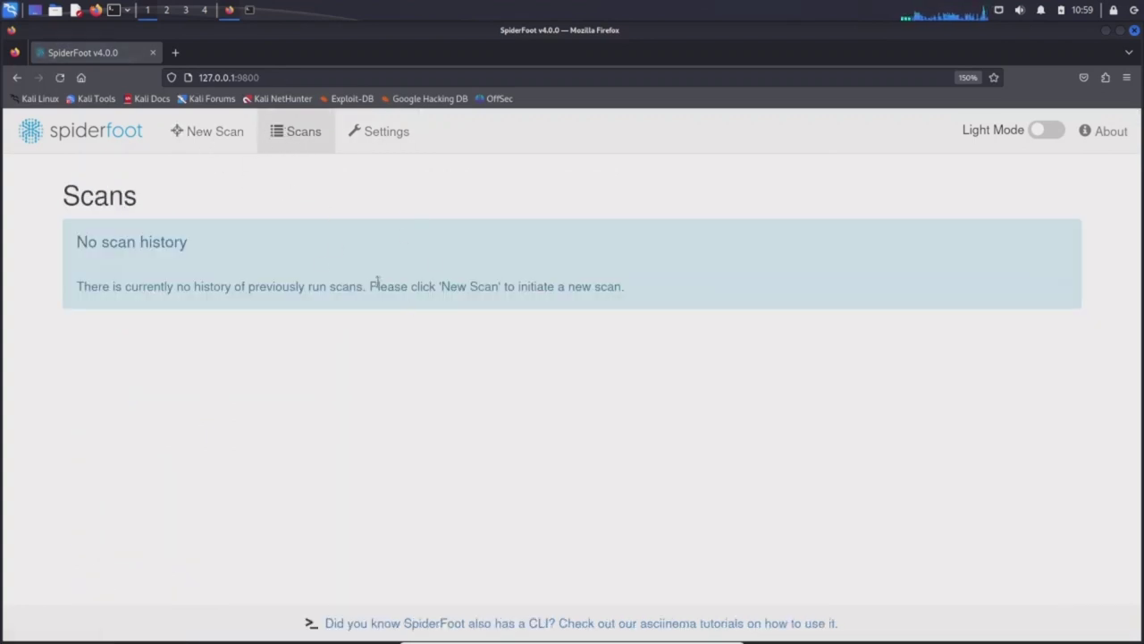
left_click(207, 134)
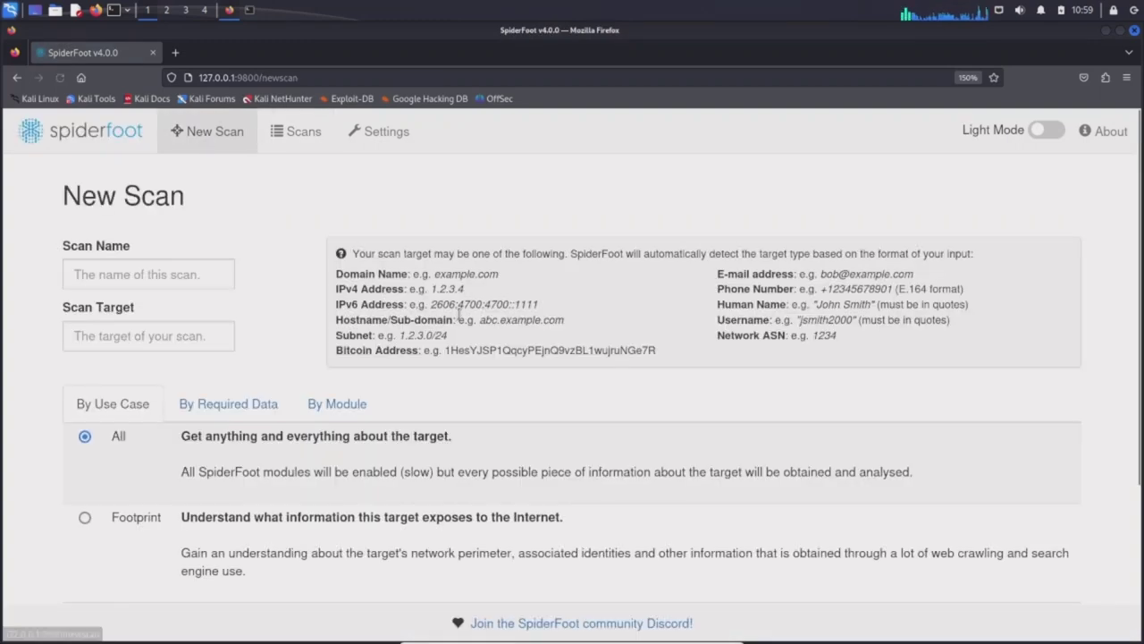
left_click(126, 282)
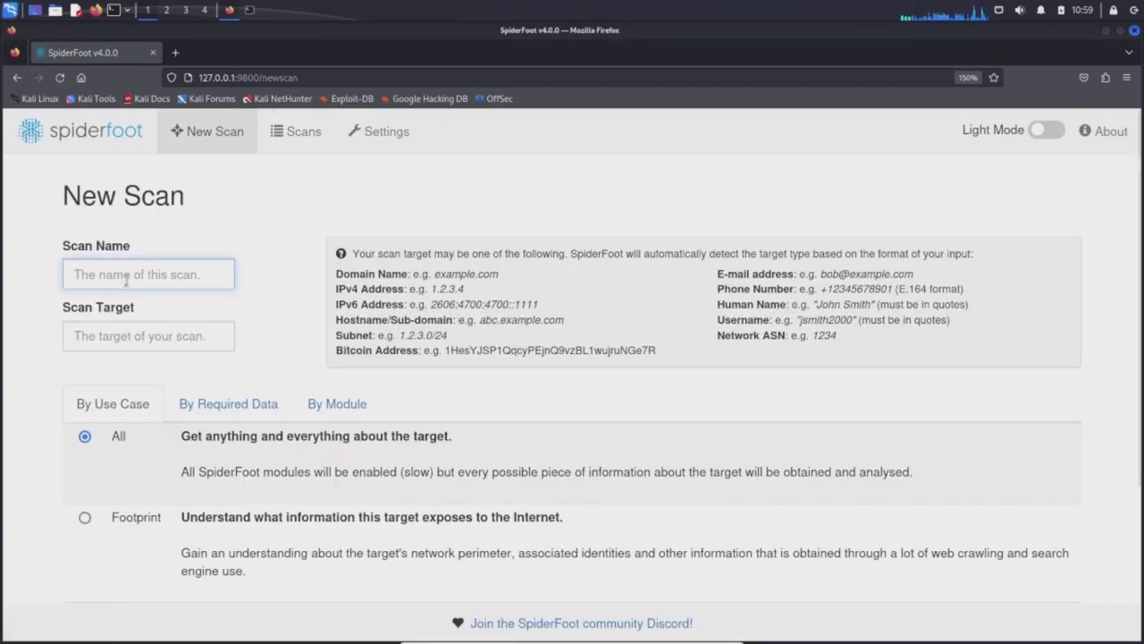
type("email")
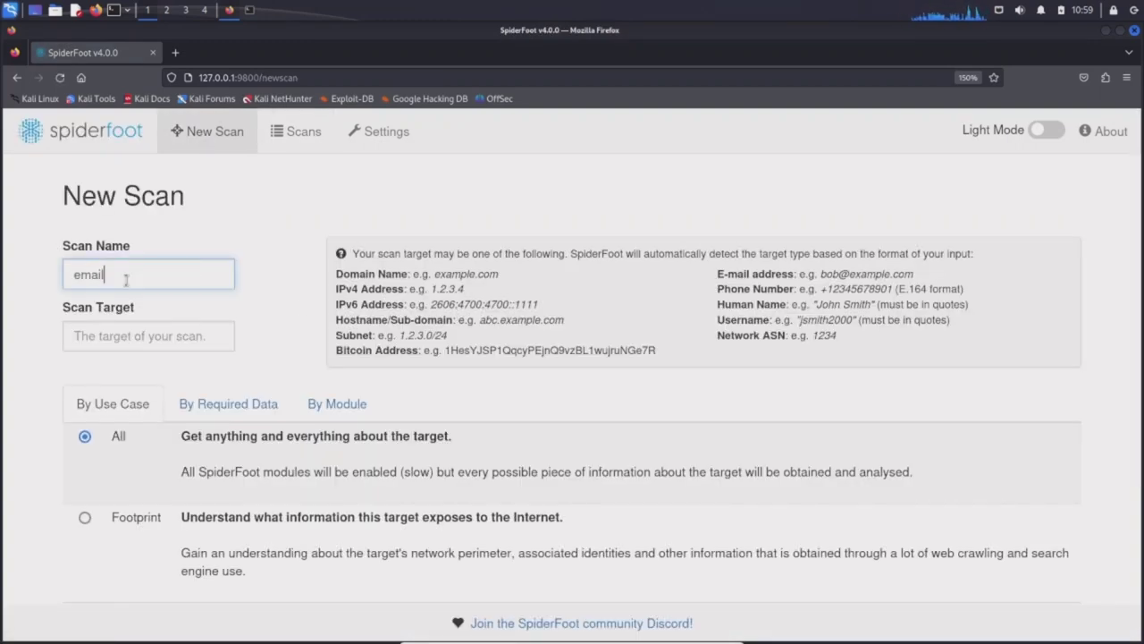
left_click(137, 345)
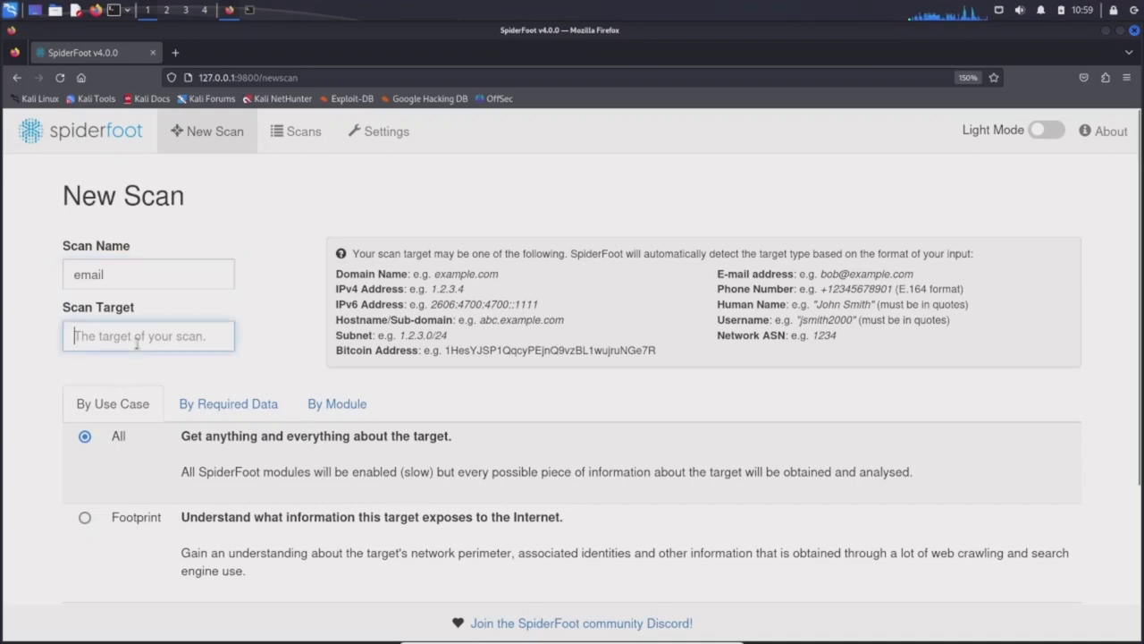
left_click(159, 343)
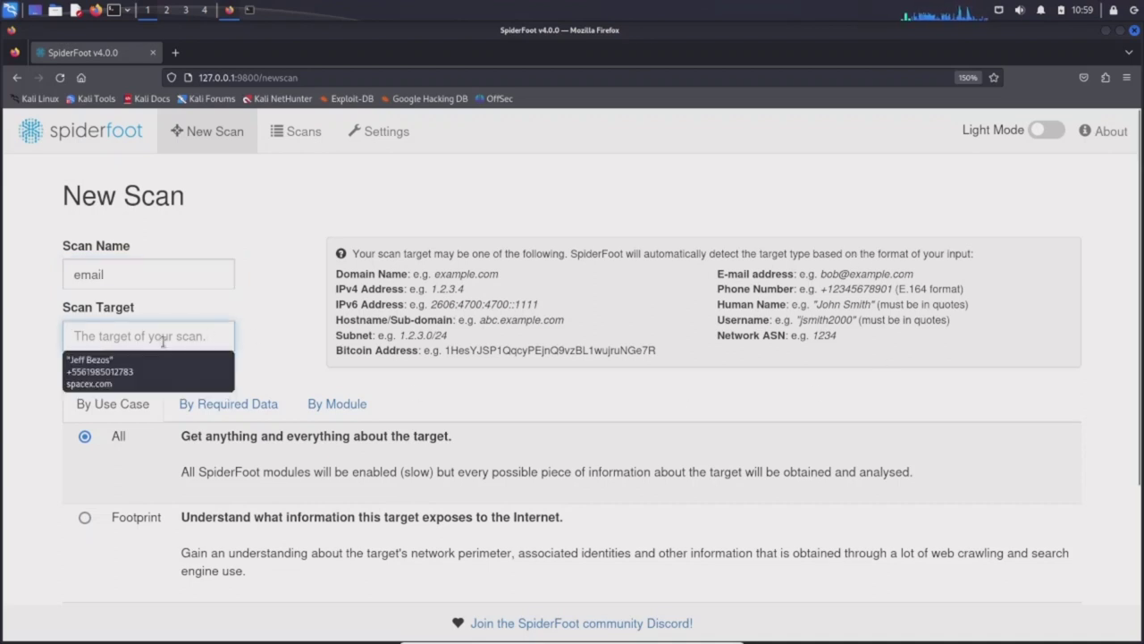
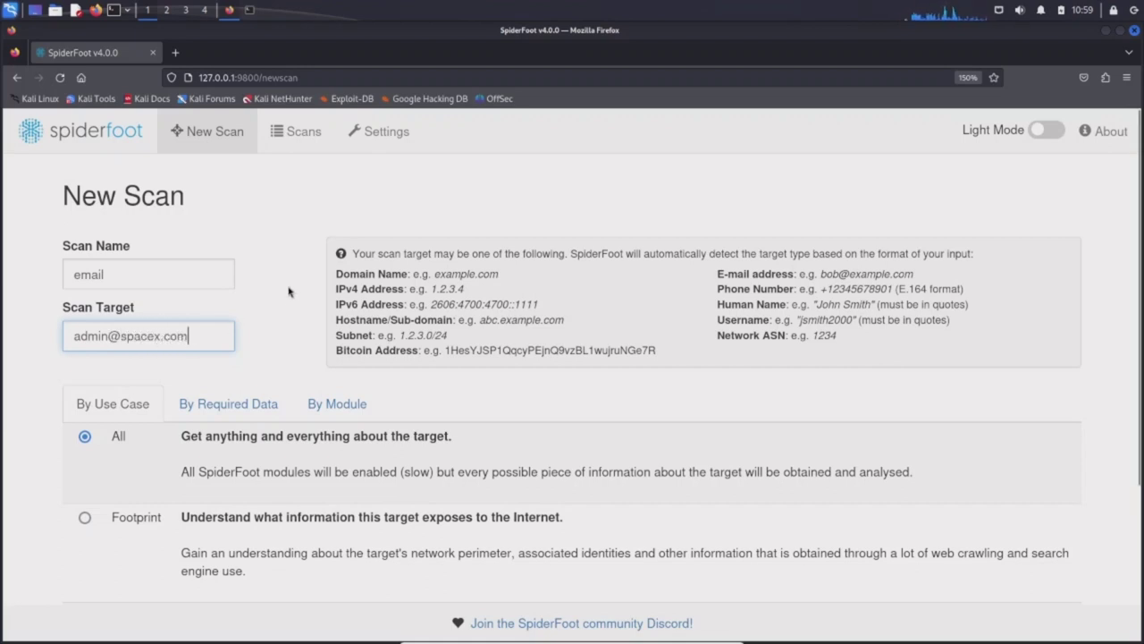
scroll(135, 296, "down", 2)
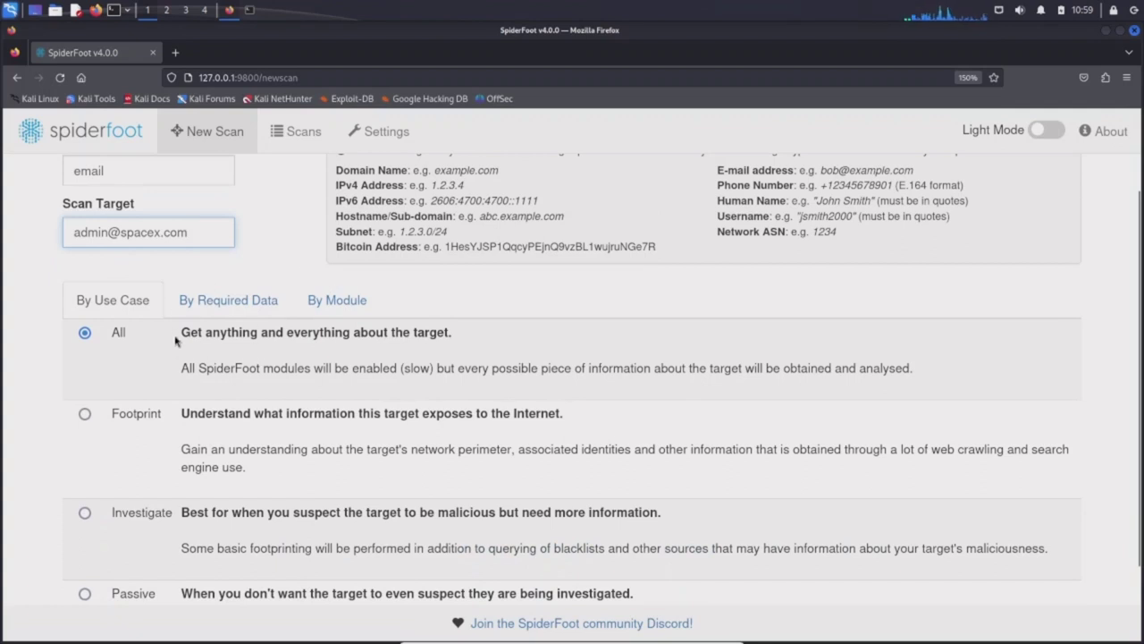
scroll(176, 339, "down", 2)
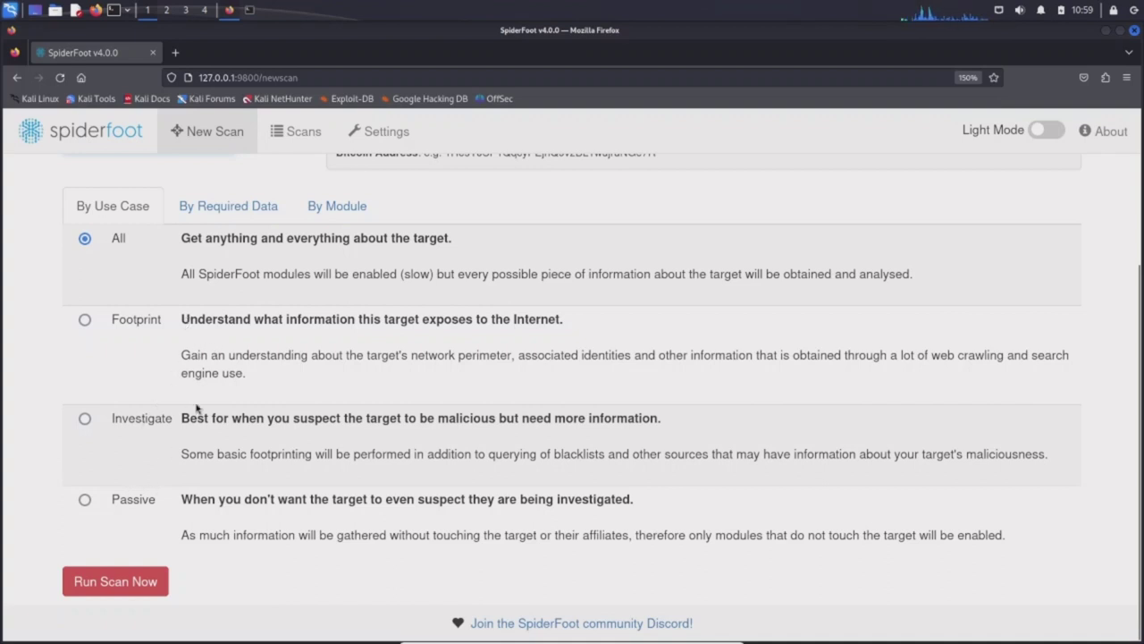
left_click(229, 208)
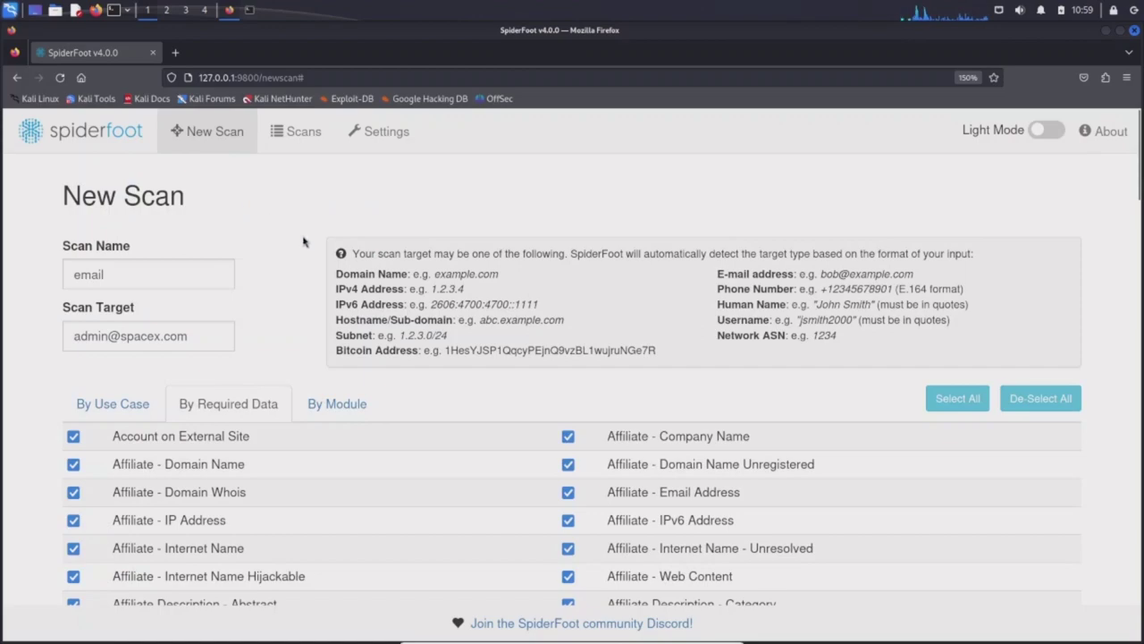
scroll(357, 414, "down", 12)
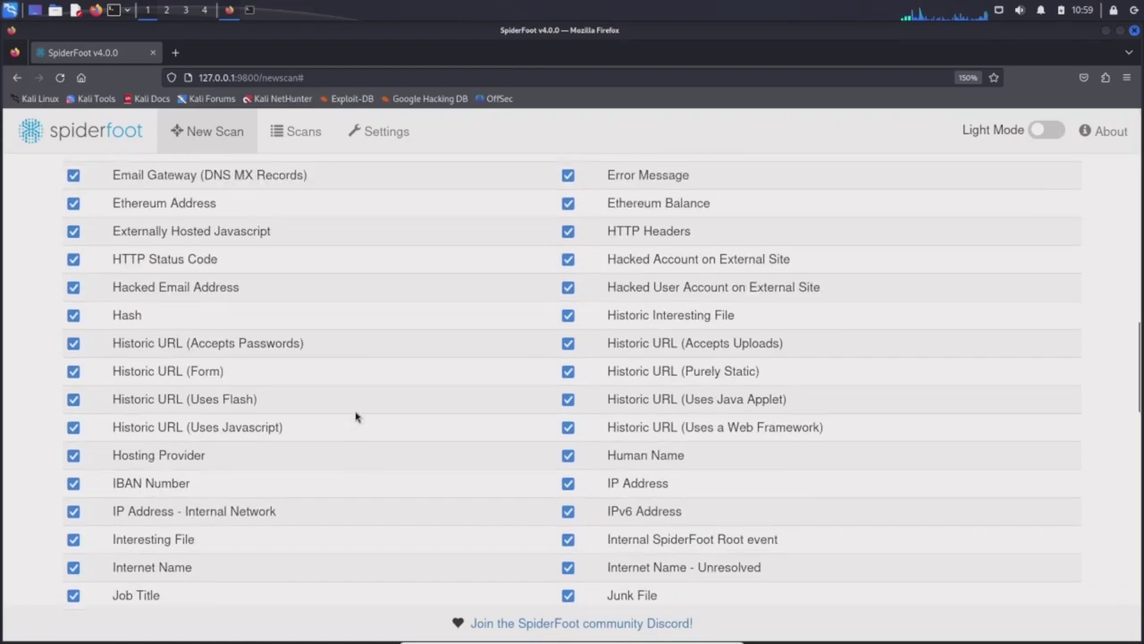
scroll(355, 416, "up", 8)
scroll(355, 416, "up", 5)
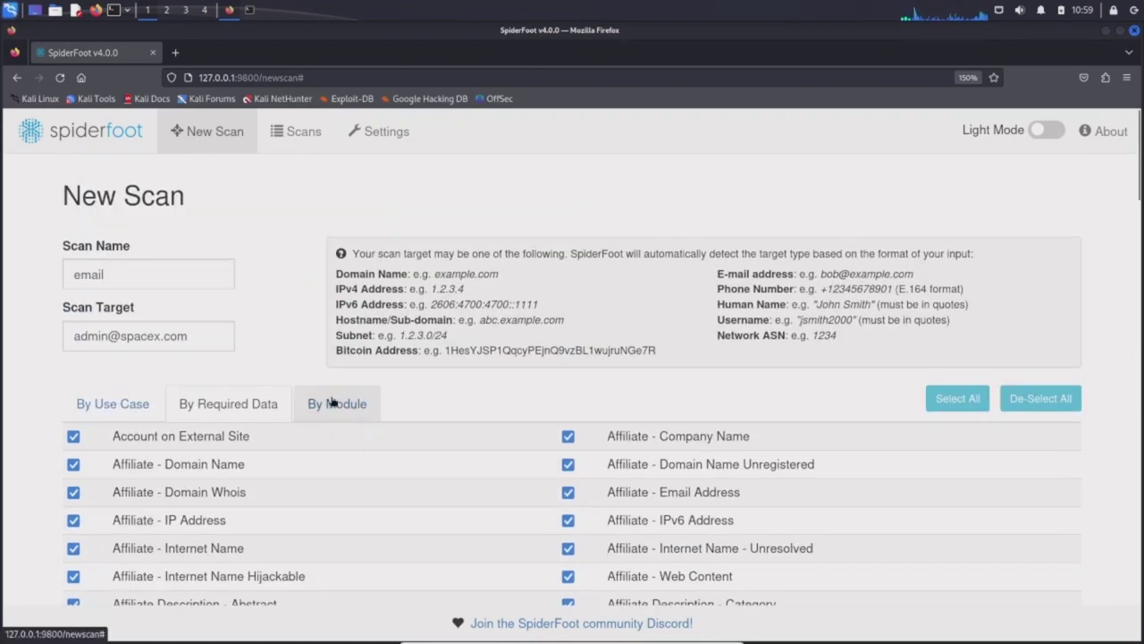
left_click(331, 403)
scroll(74, 358, "down", 3)
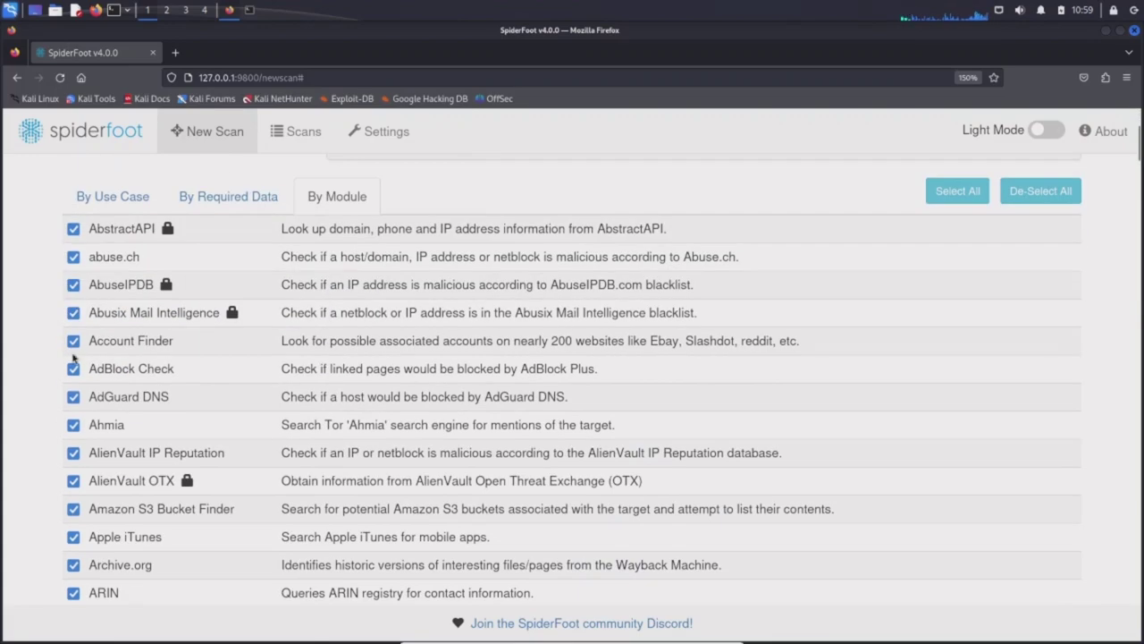
scroll(59, 372, "down", 15)
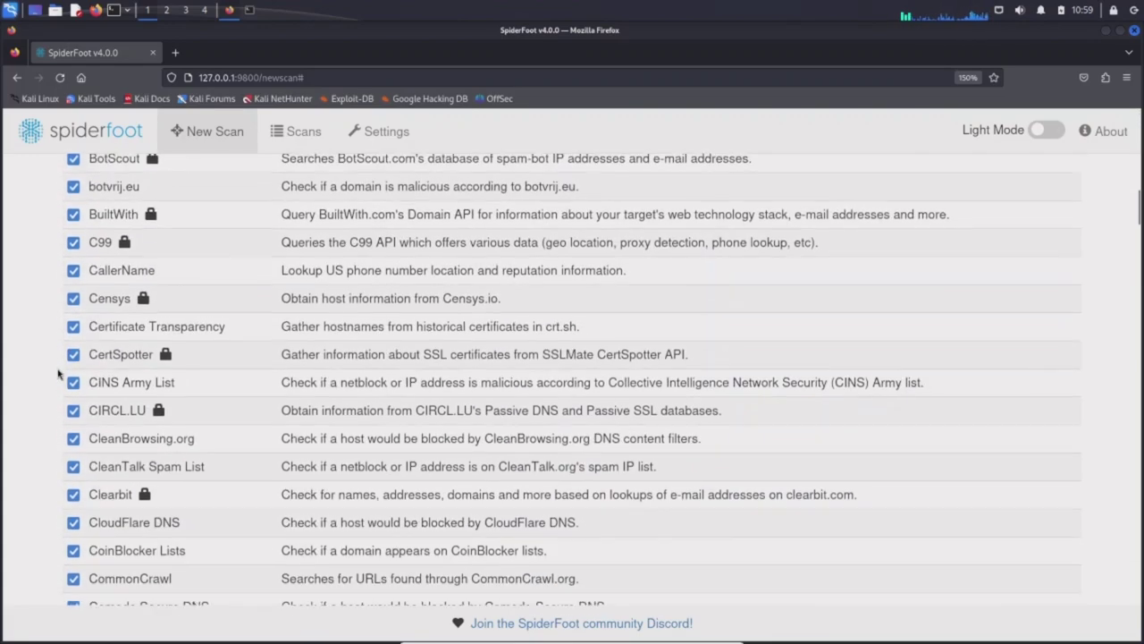
scroll(58, 374, "down", 12)
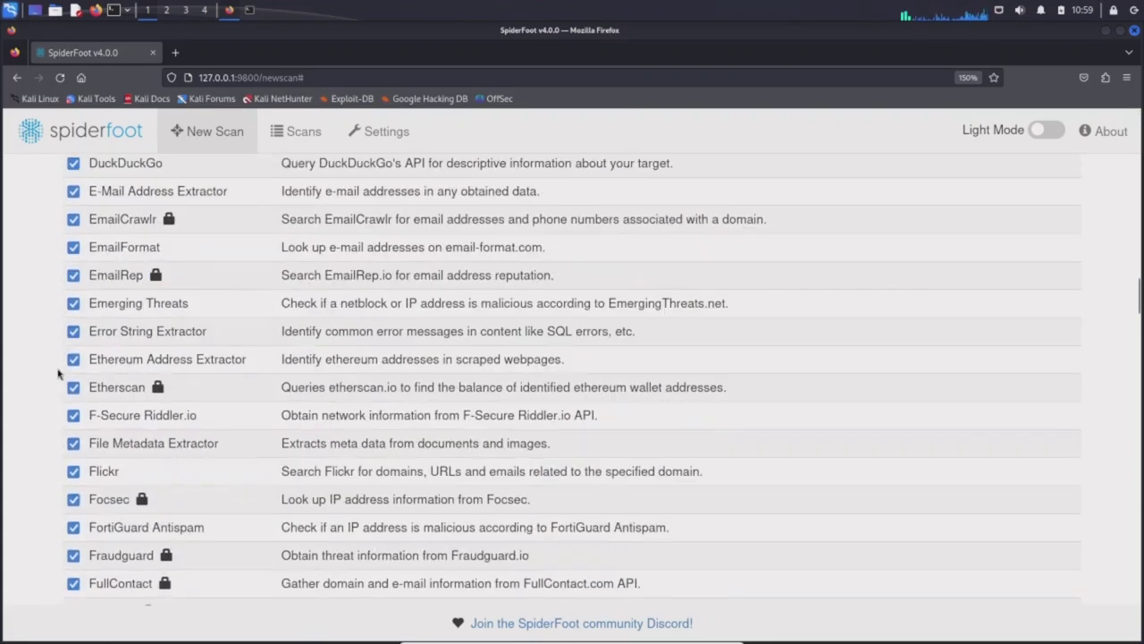
scroll(58, 374, "down", 5)
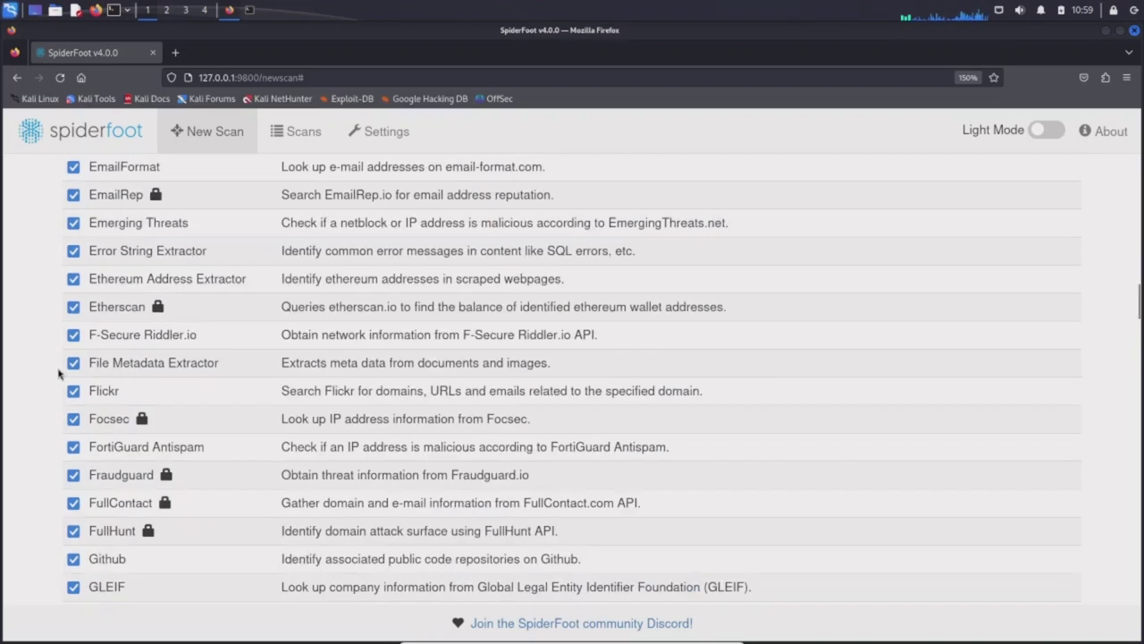
scroll(72, 369, "down", 4)
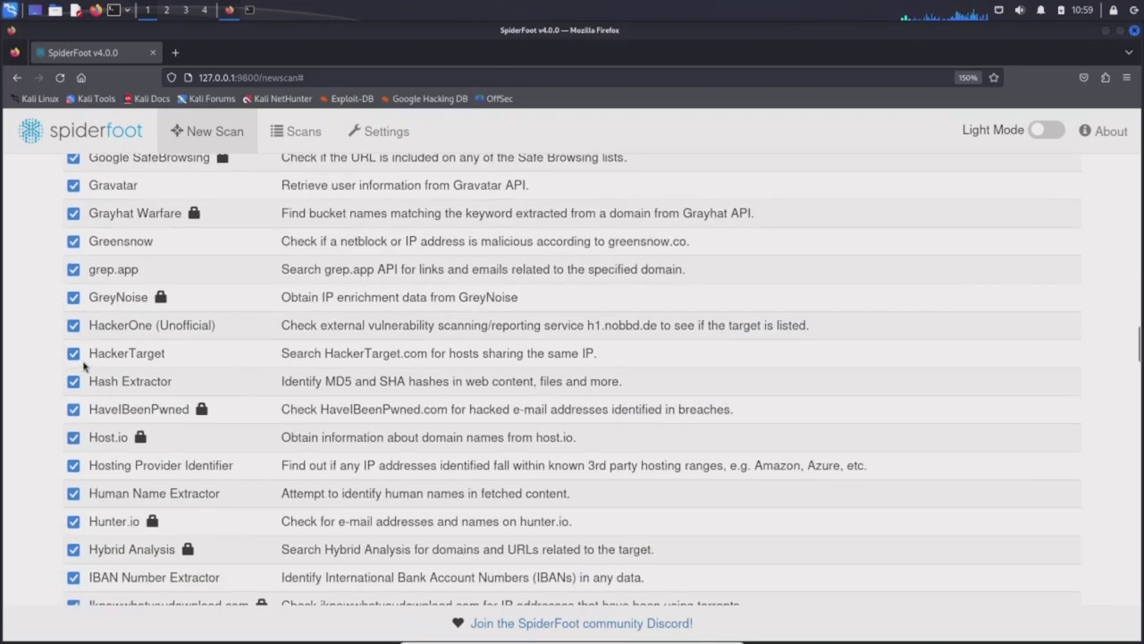
scroll(90, 358, "down", 3)
scroll(90, 357, "up", 20)
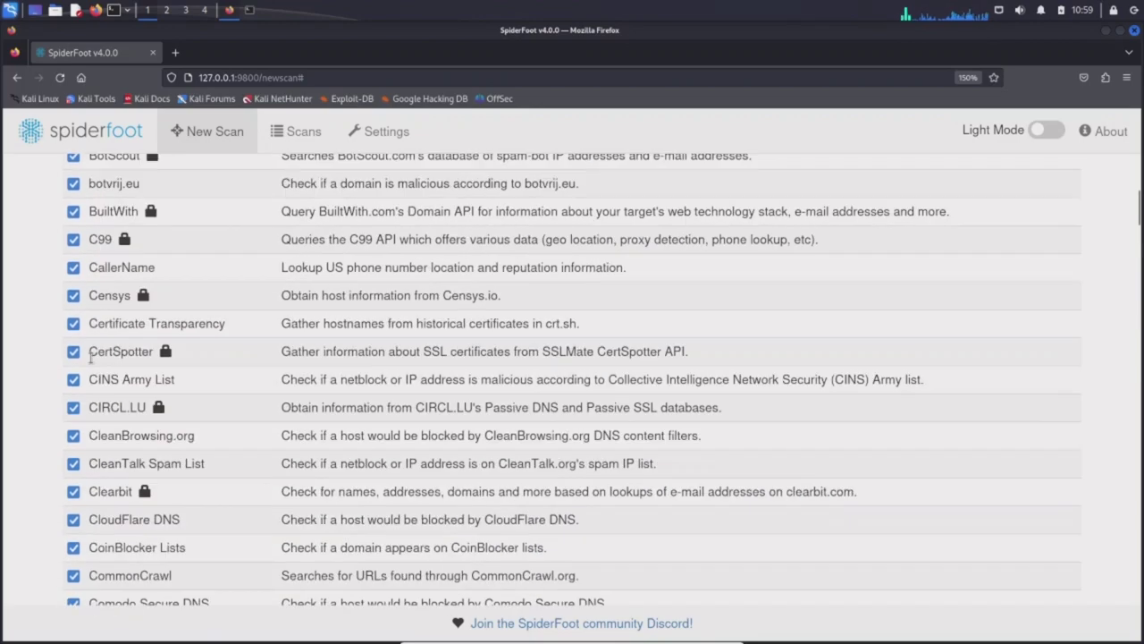
scroll(90, 358, "up", 10)
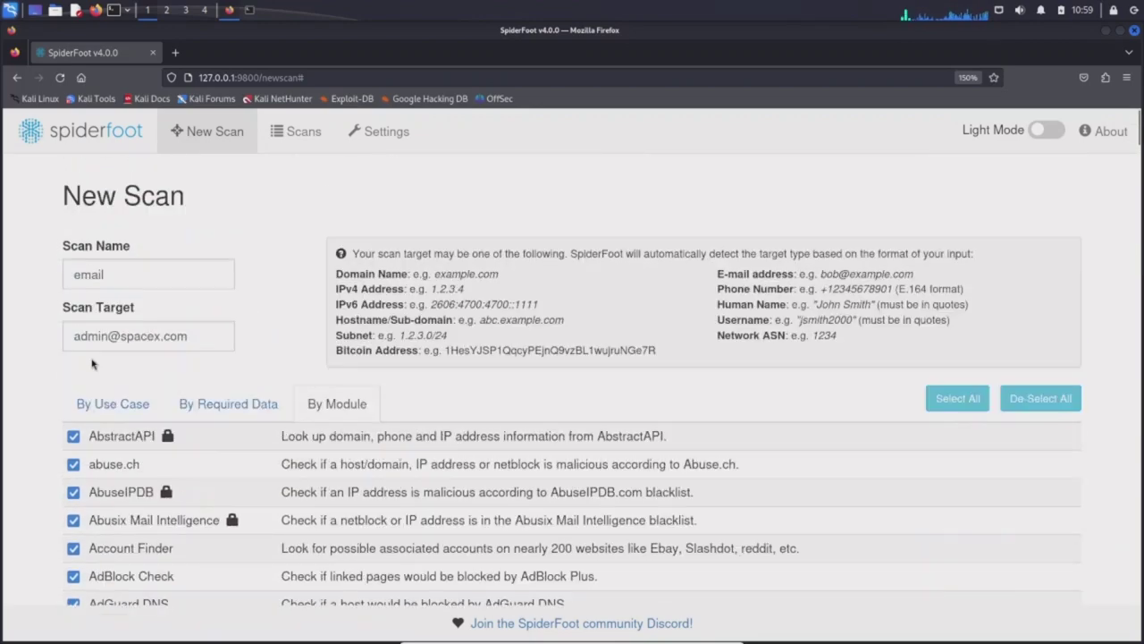
left_click(110, 403)
scroll(173, 360, "down", 2)
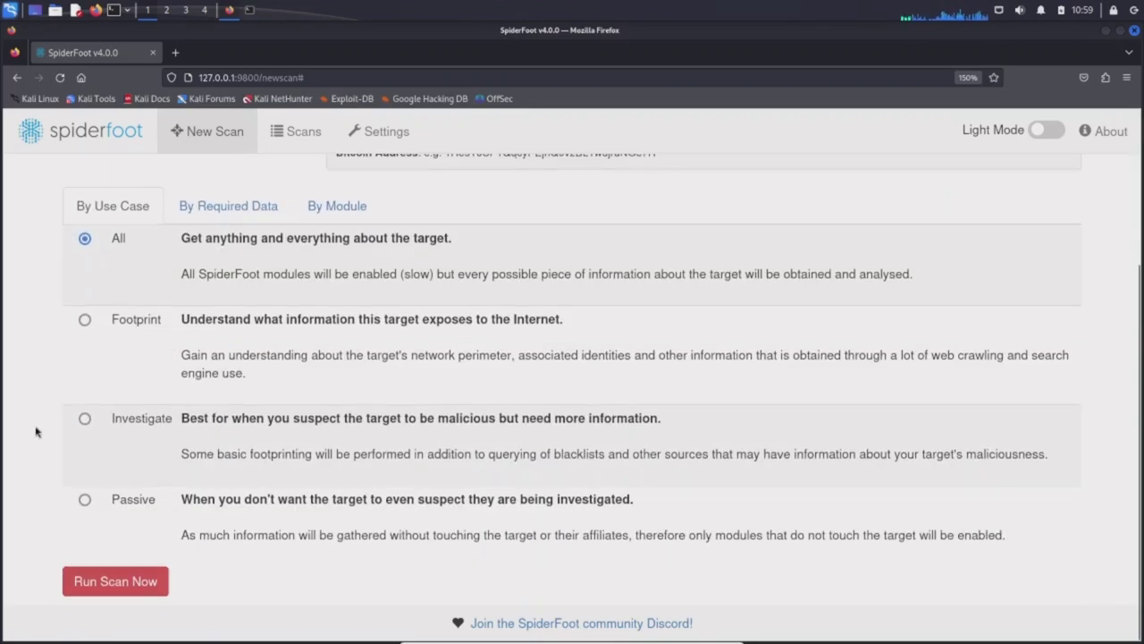
Launch the email scan with all modules, then return to the Scans list showing it running.
left_click(116, 586)
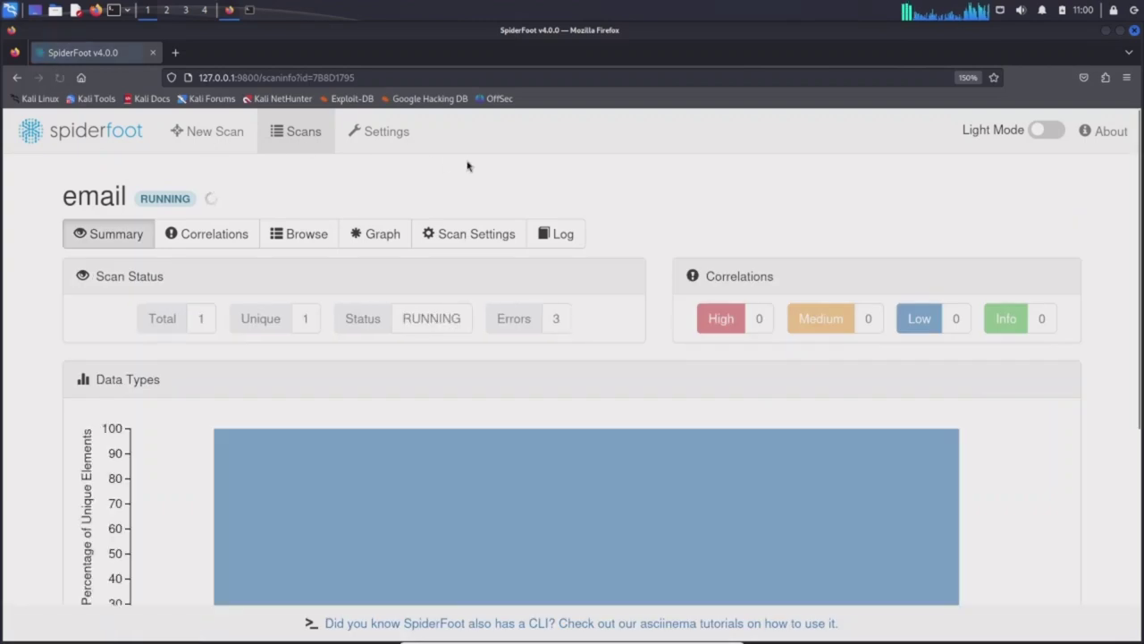
mouse_move(567, 473)
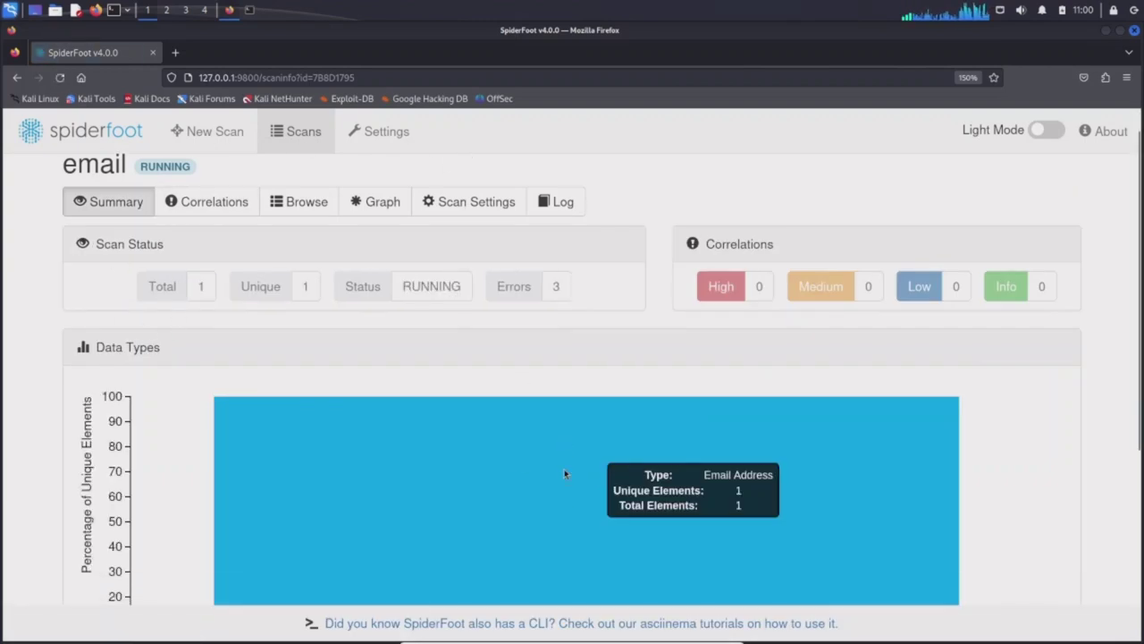
scroll(564, 468, "down", 3)
scroll(564, 468, "up", 3)
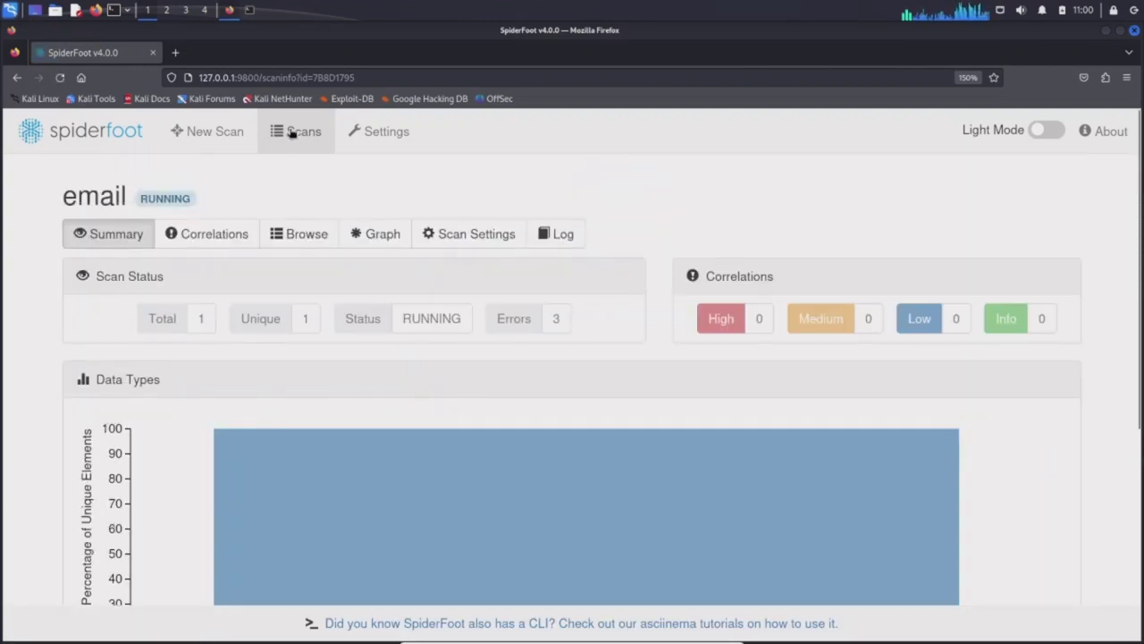
left_click(290, 132)
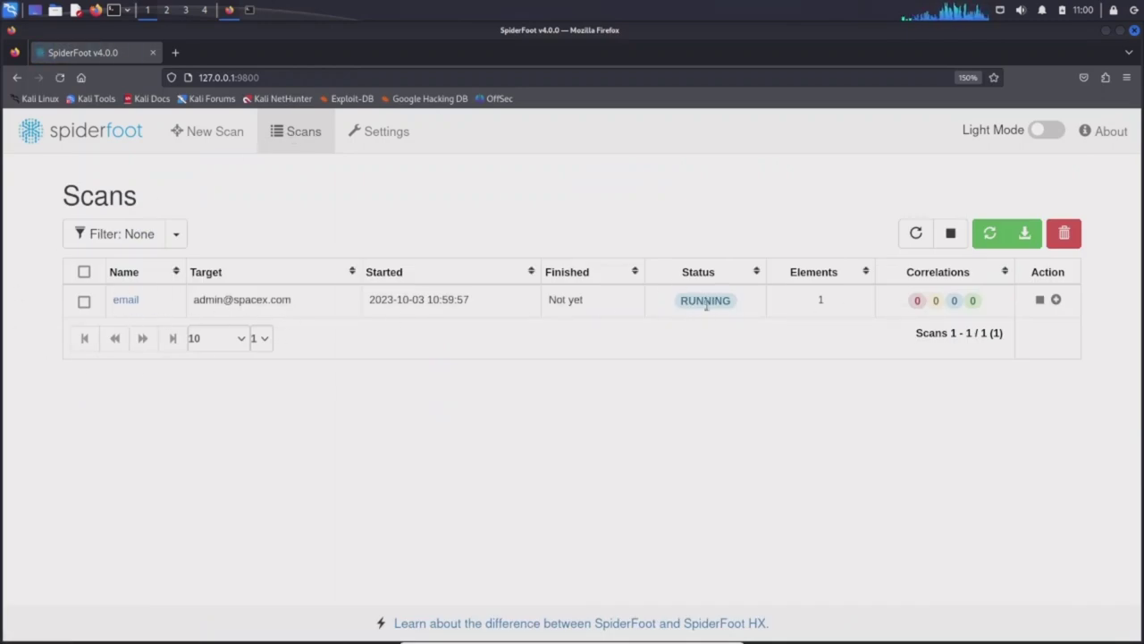
Start a new scan named 'Nome' whose target is a person's full name in quotes.
left_click(194, 132)
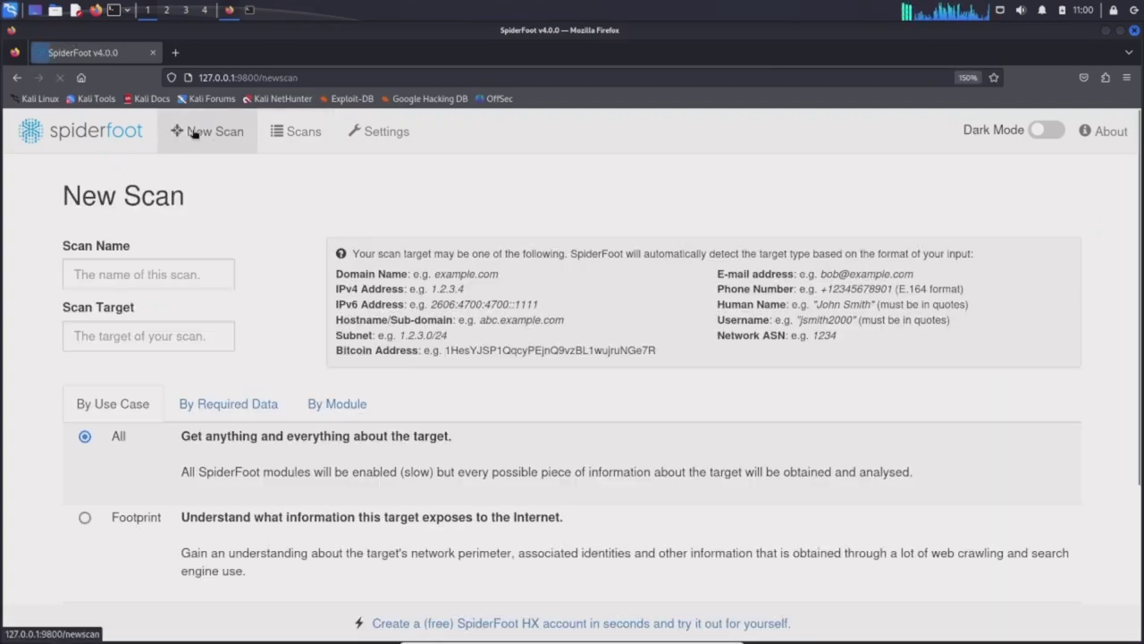
left_click(136, 278)
type("Nome")
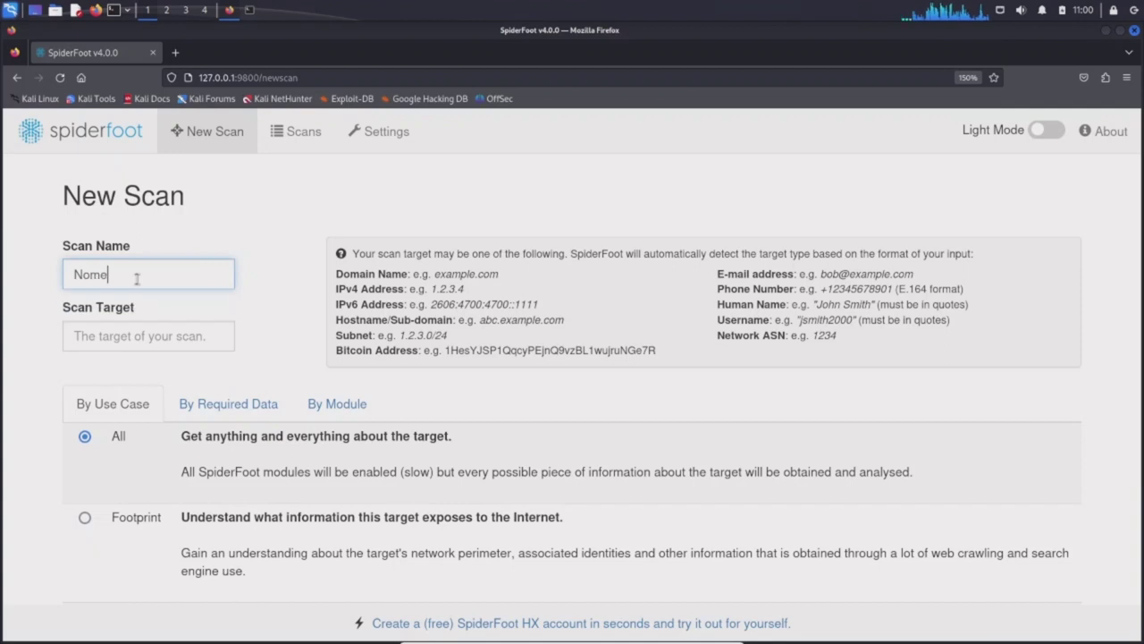
left_click(157, 340)
type("\"")
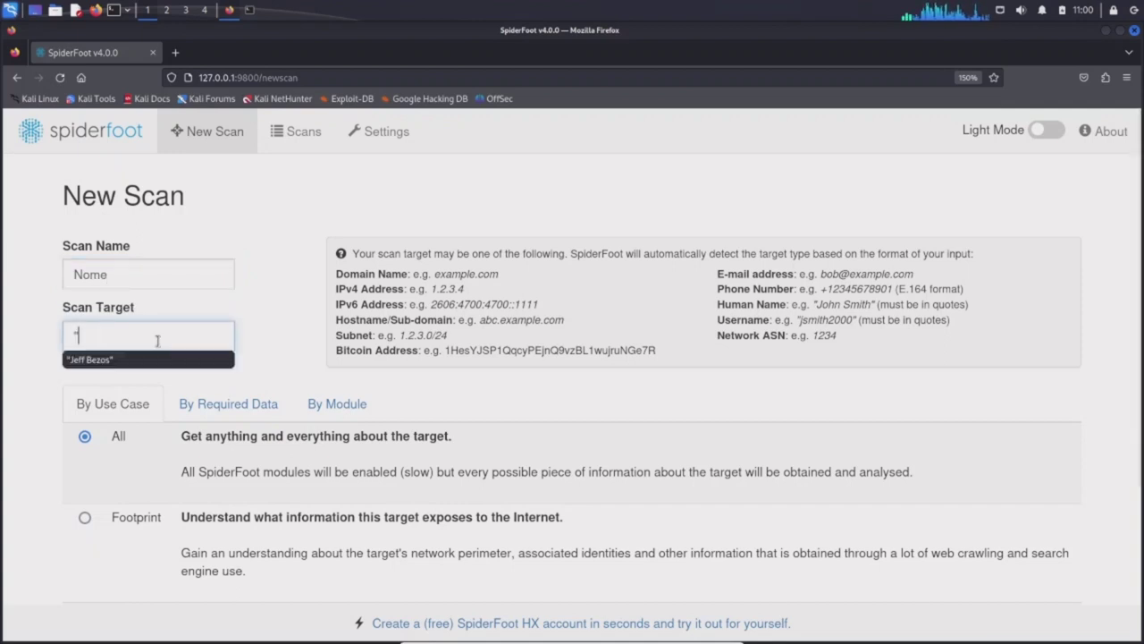
type("Elon ")
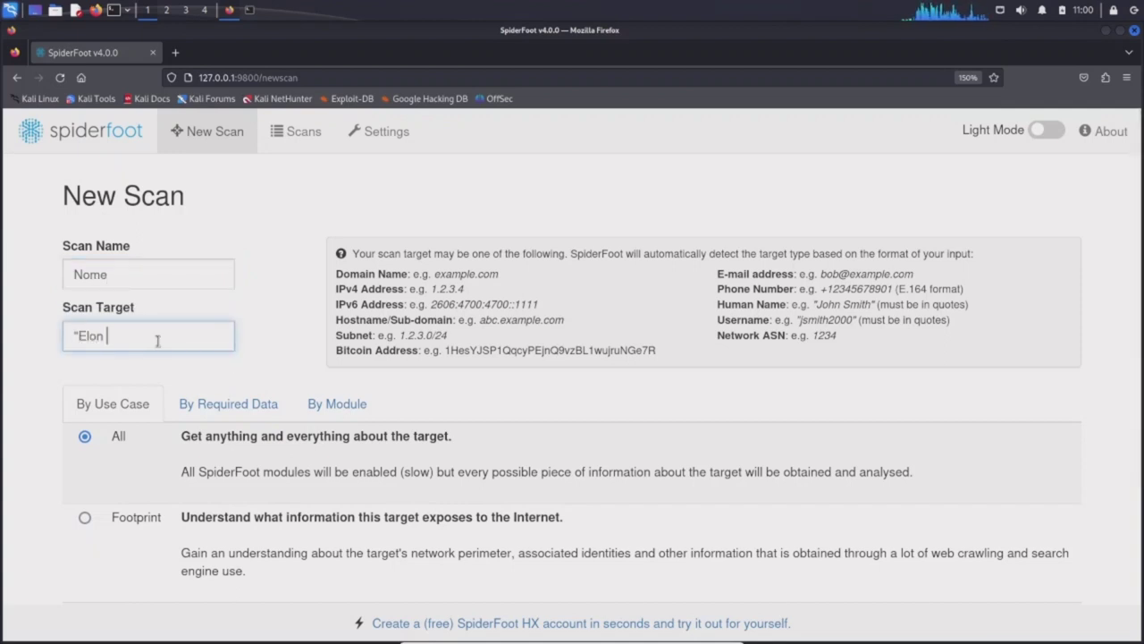
type("Musk\"")
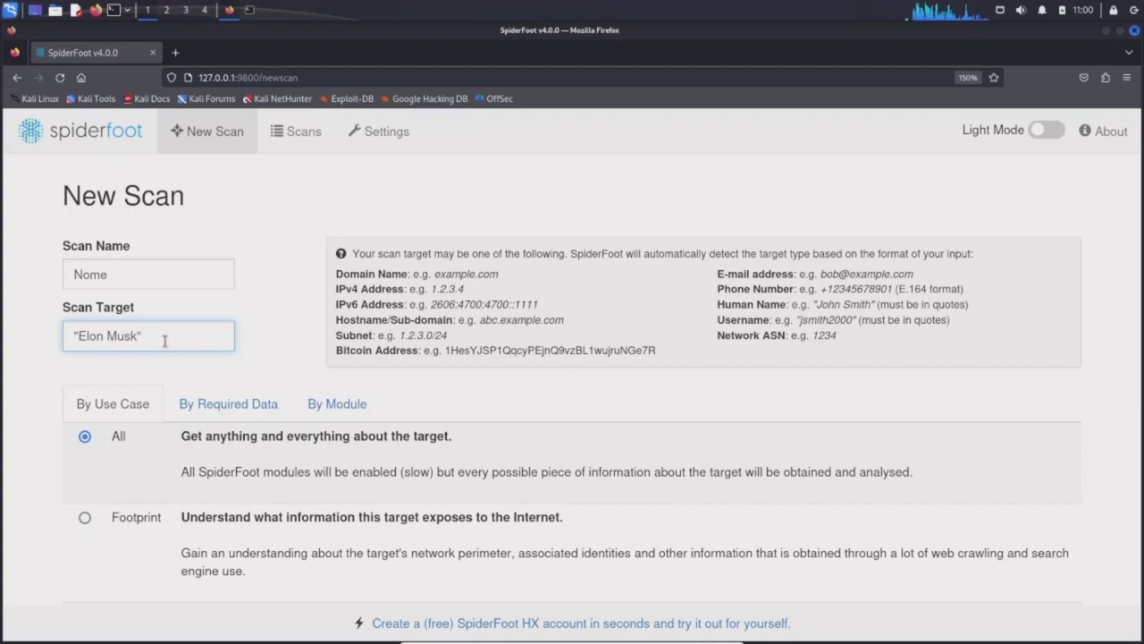
scroll(161, 340, "down", 3)
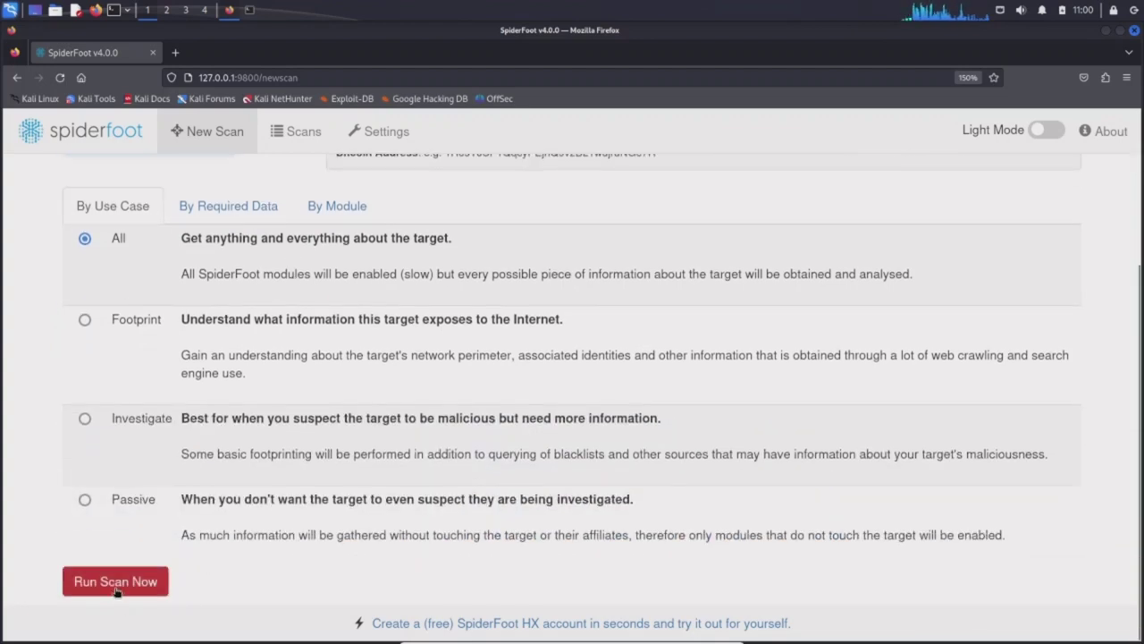
Launch the Nome scan and view it as STARTING beside the running email scan.
left_click(117, 587)
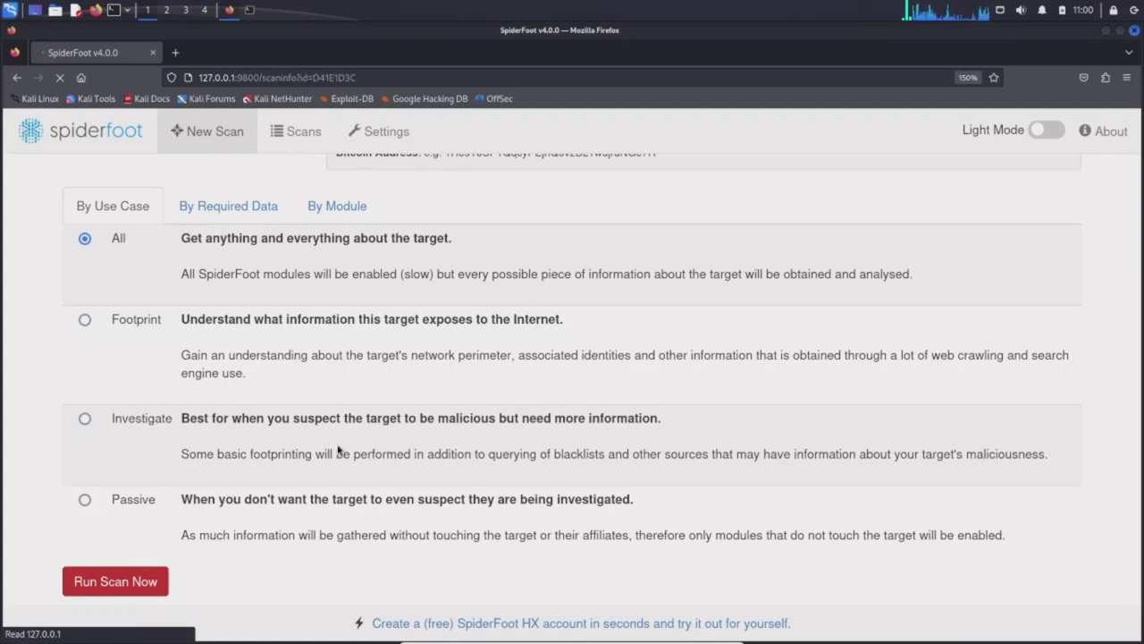
left_click(292, 134)
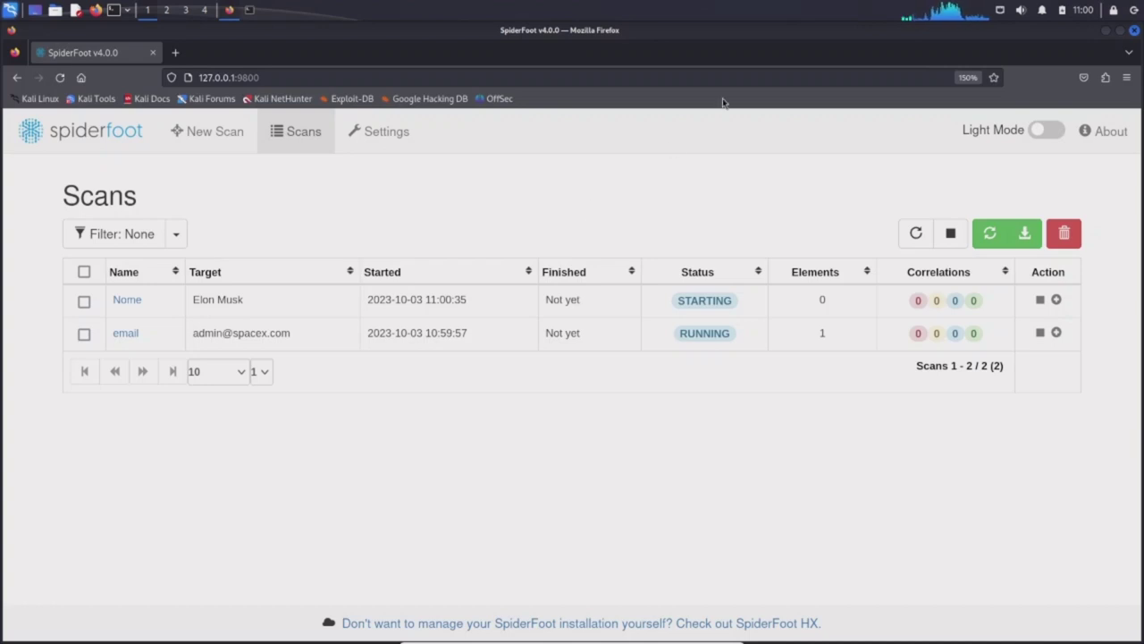
mouse_move(572, 640)
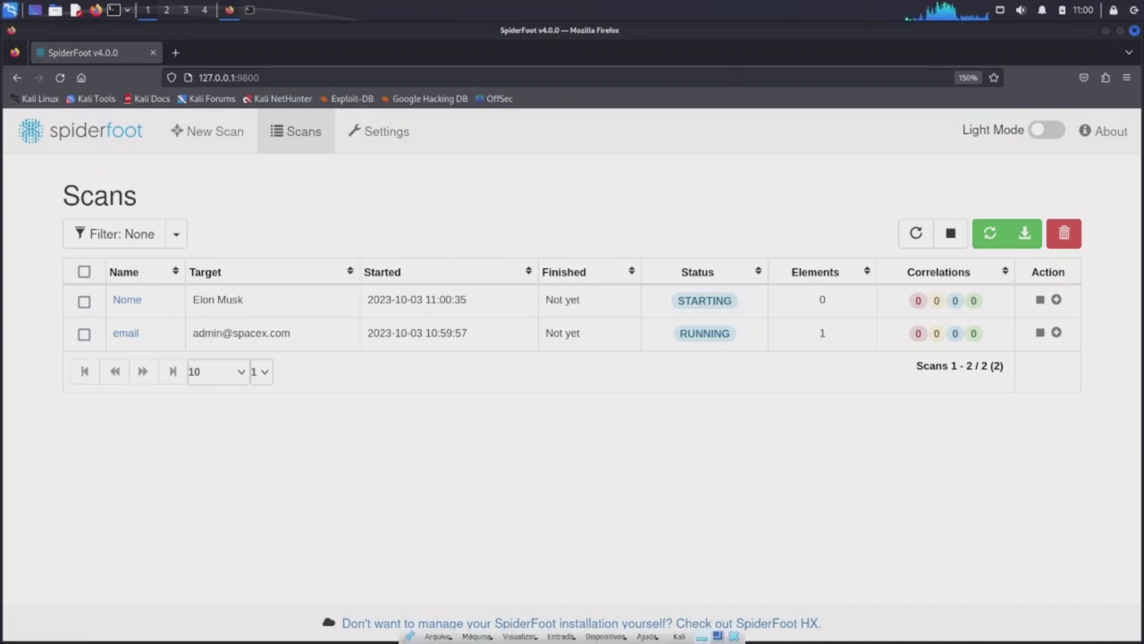